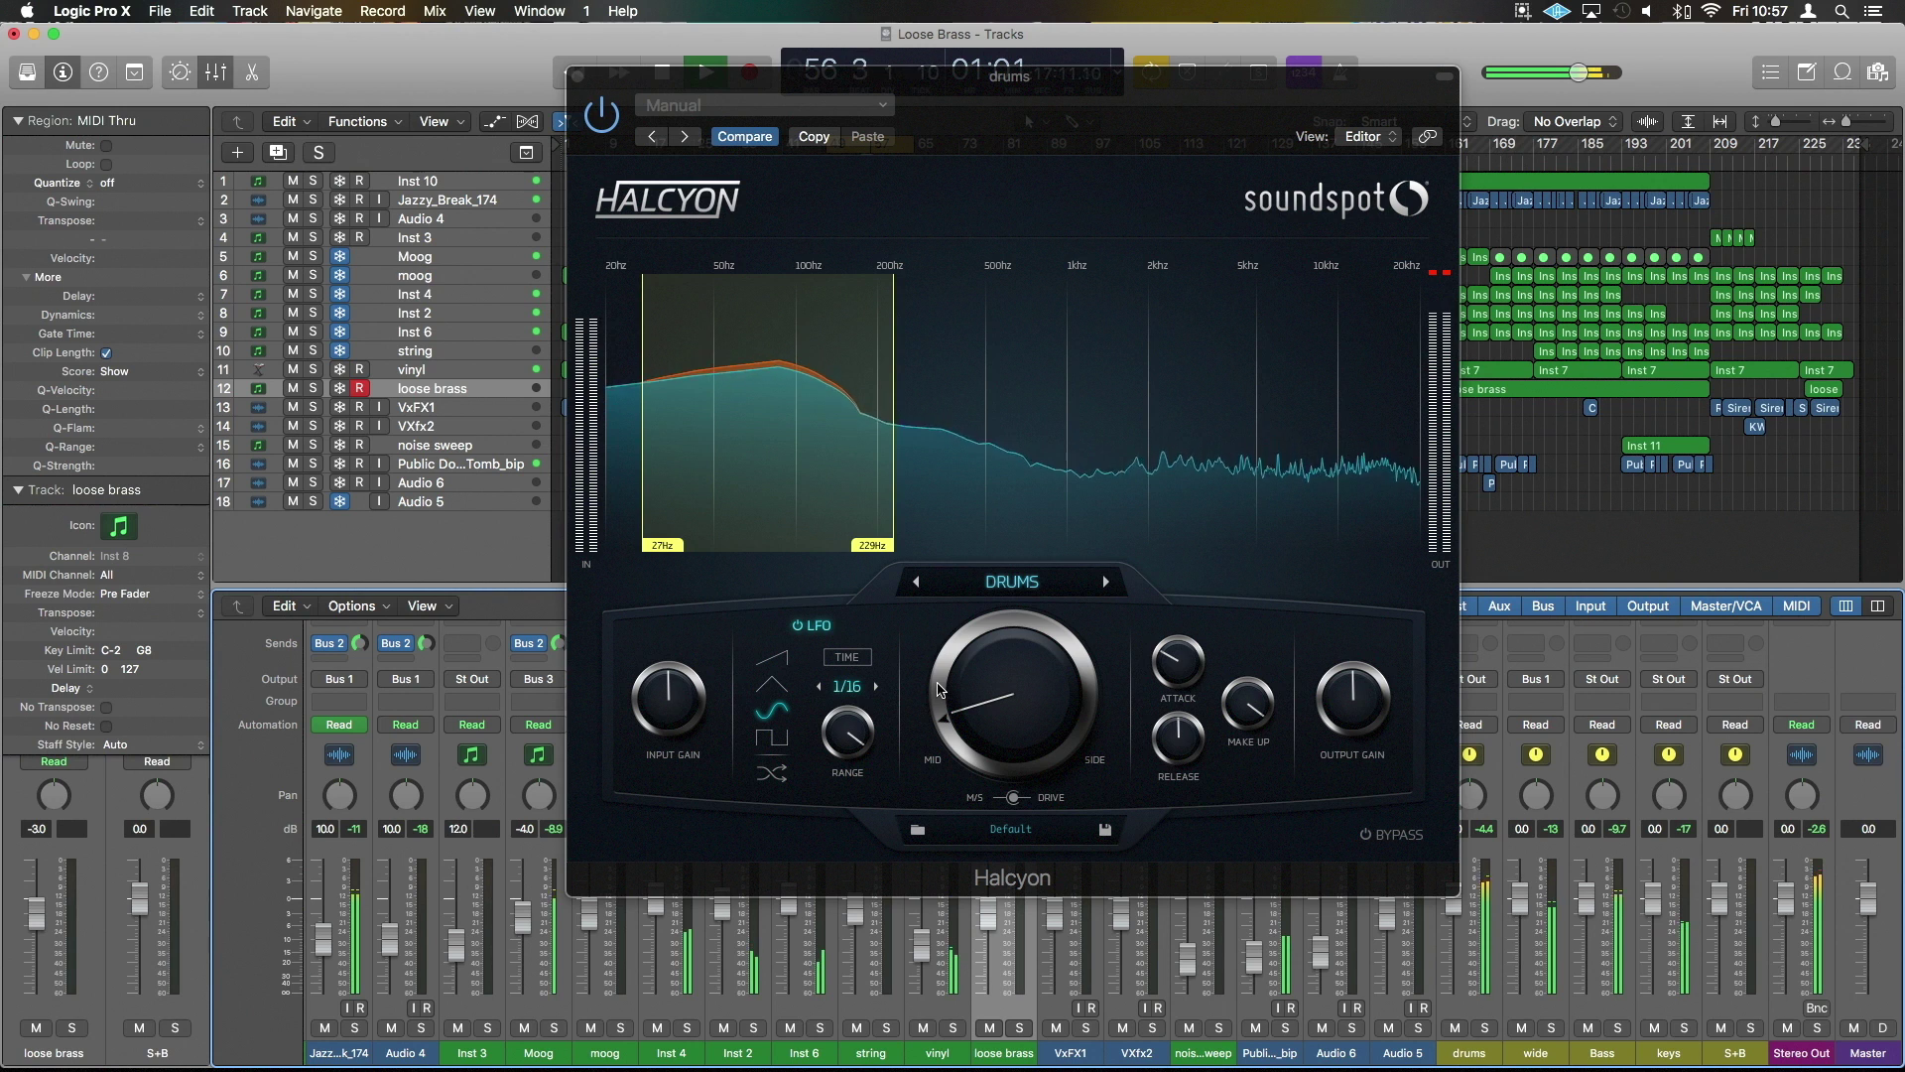
- Solo the drums and audition them alone through the Halcyon plugin with a short playback
key("space")
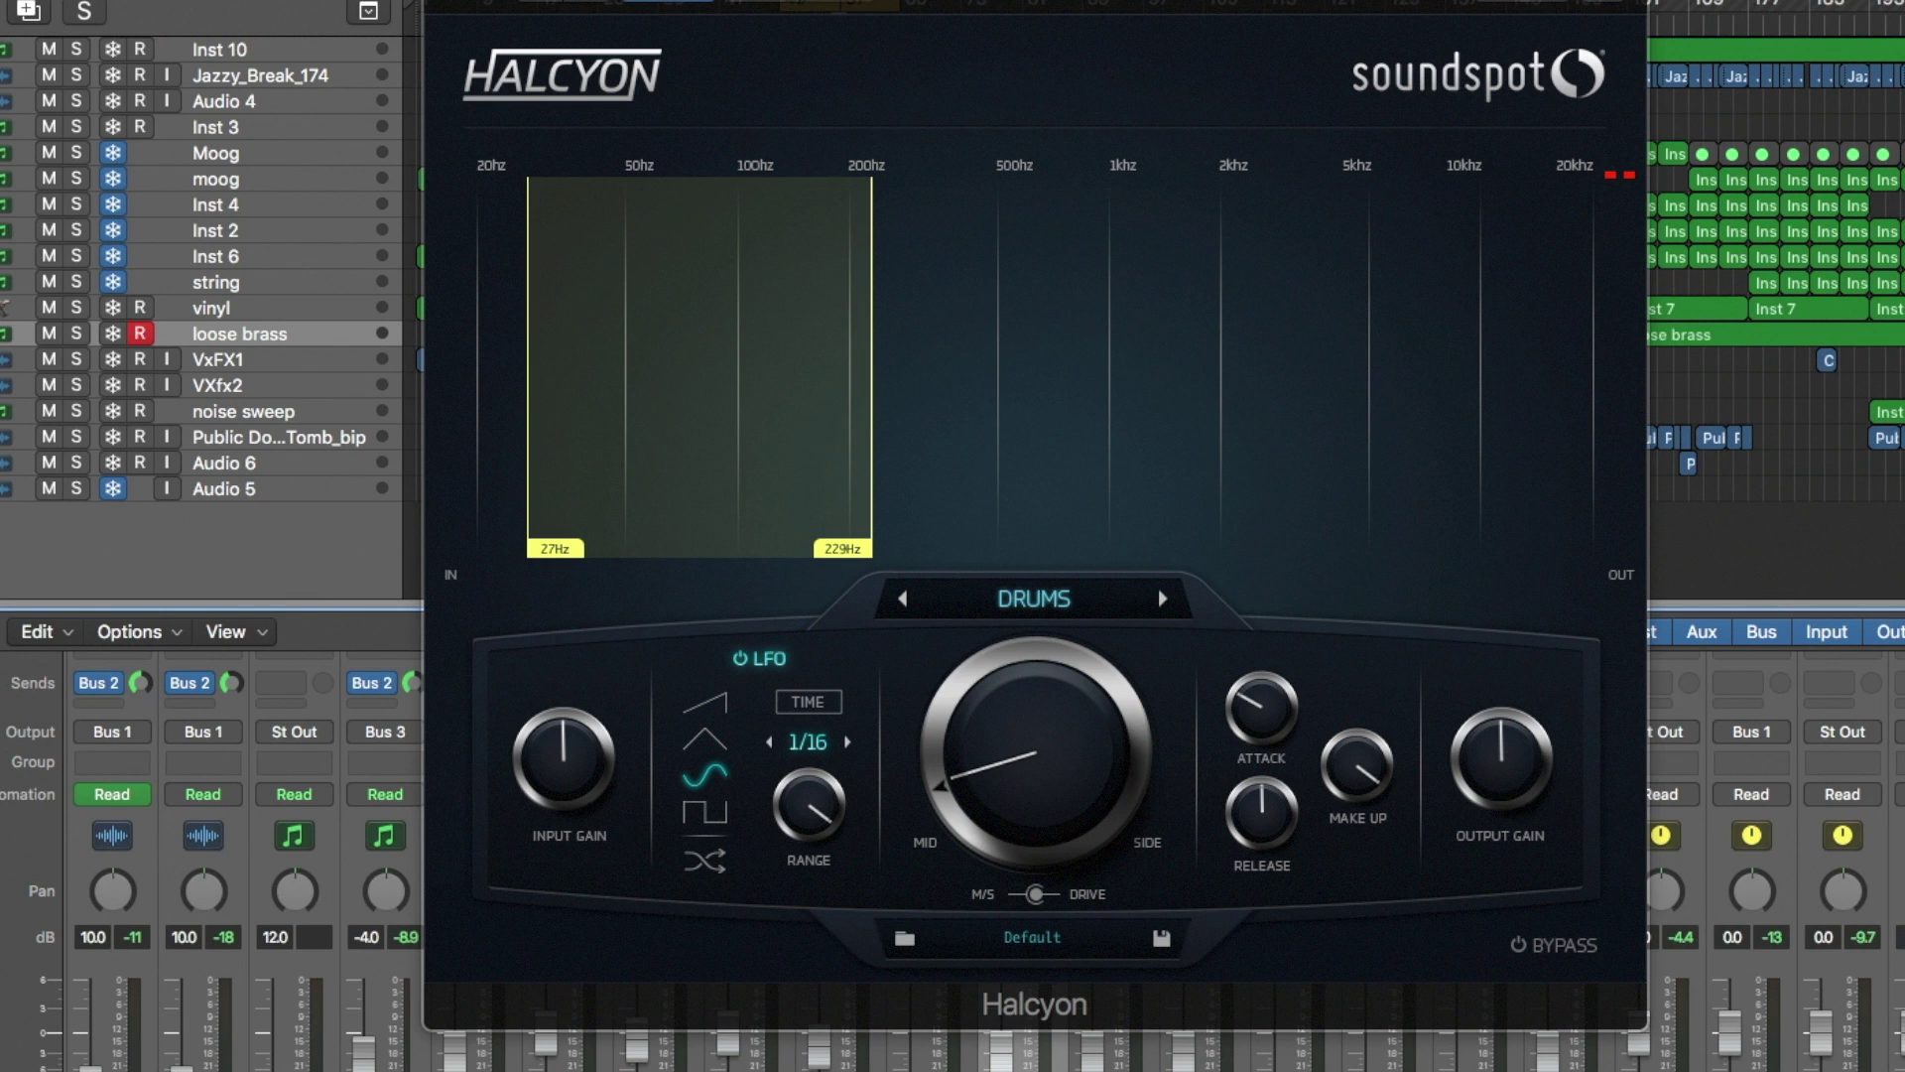
key("s")
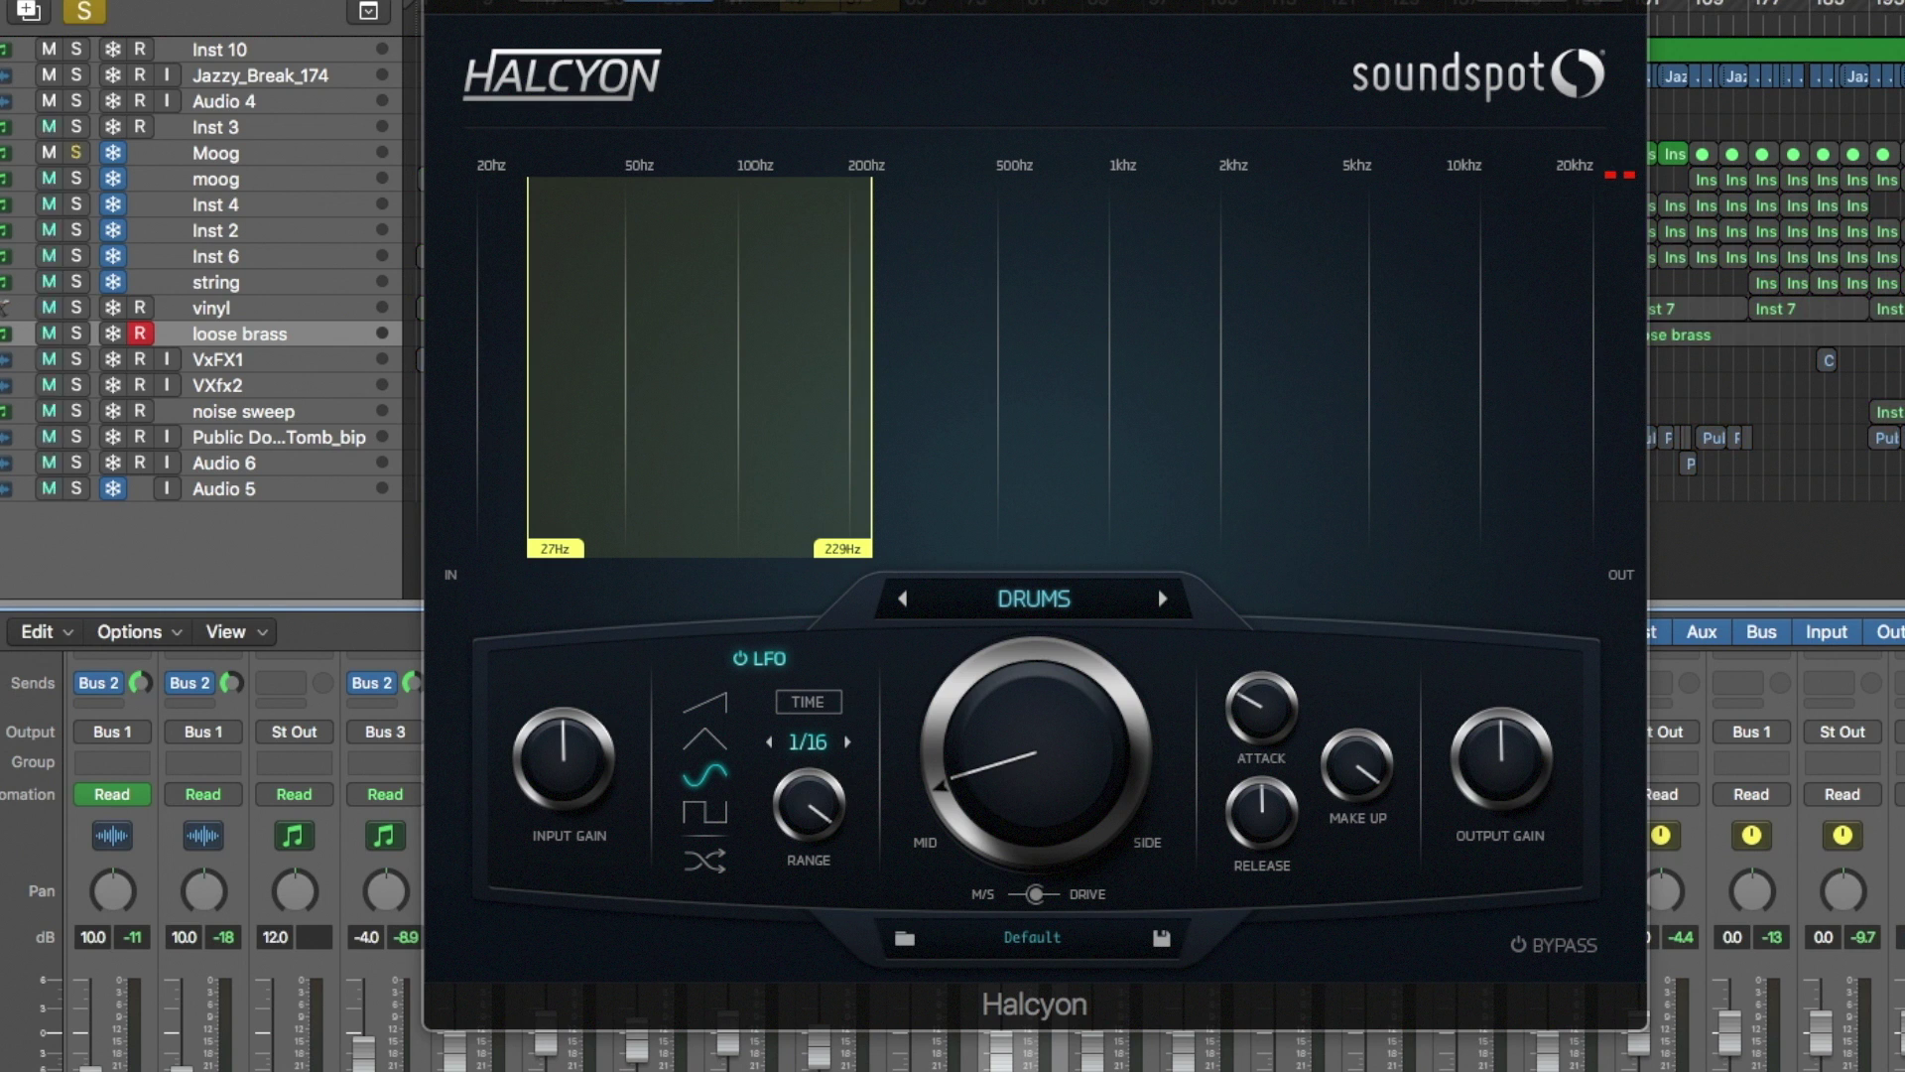
key("space")
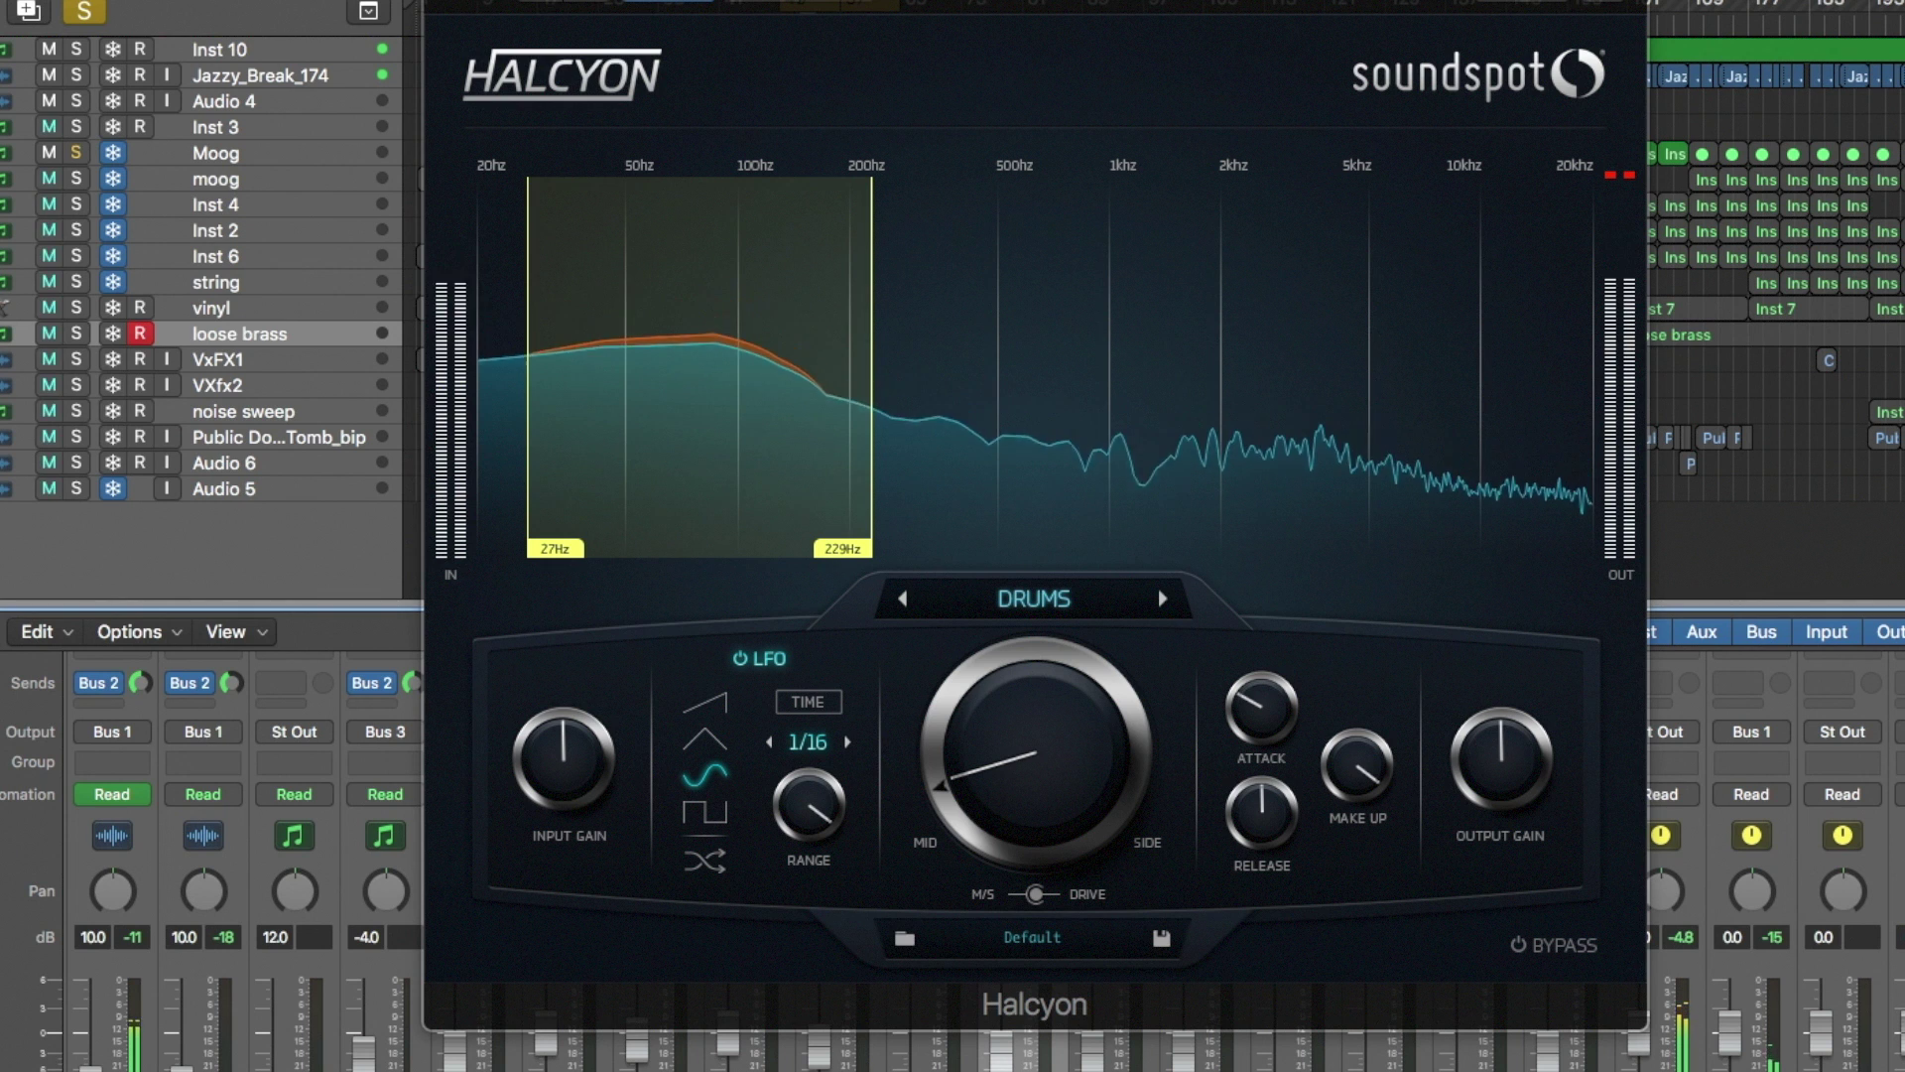
key("space")
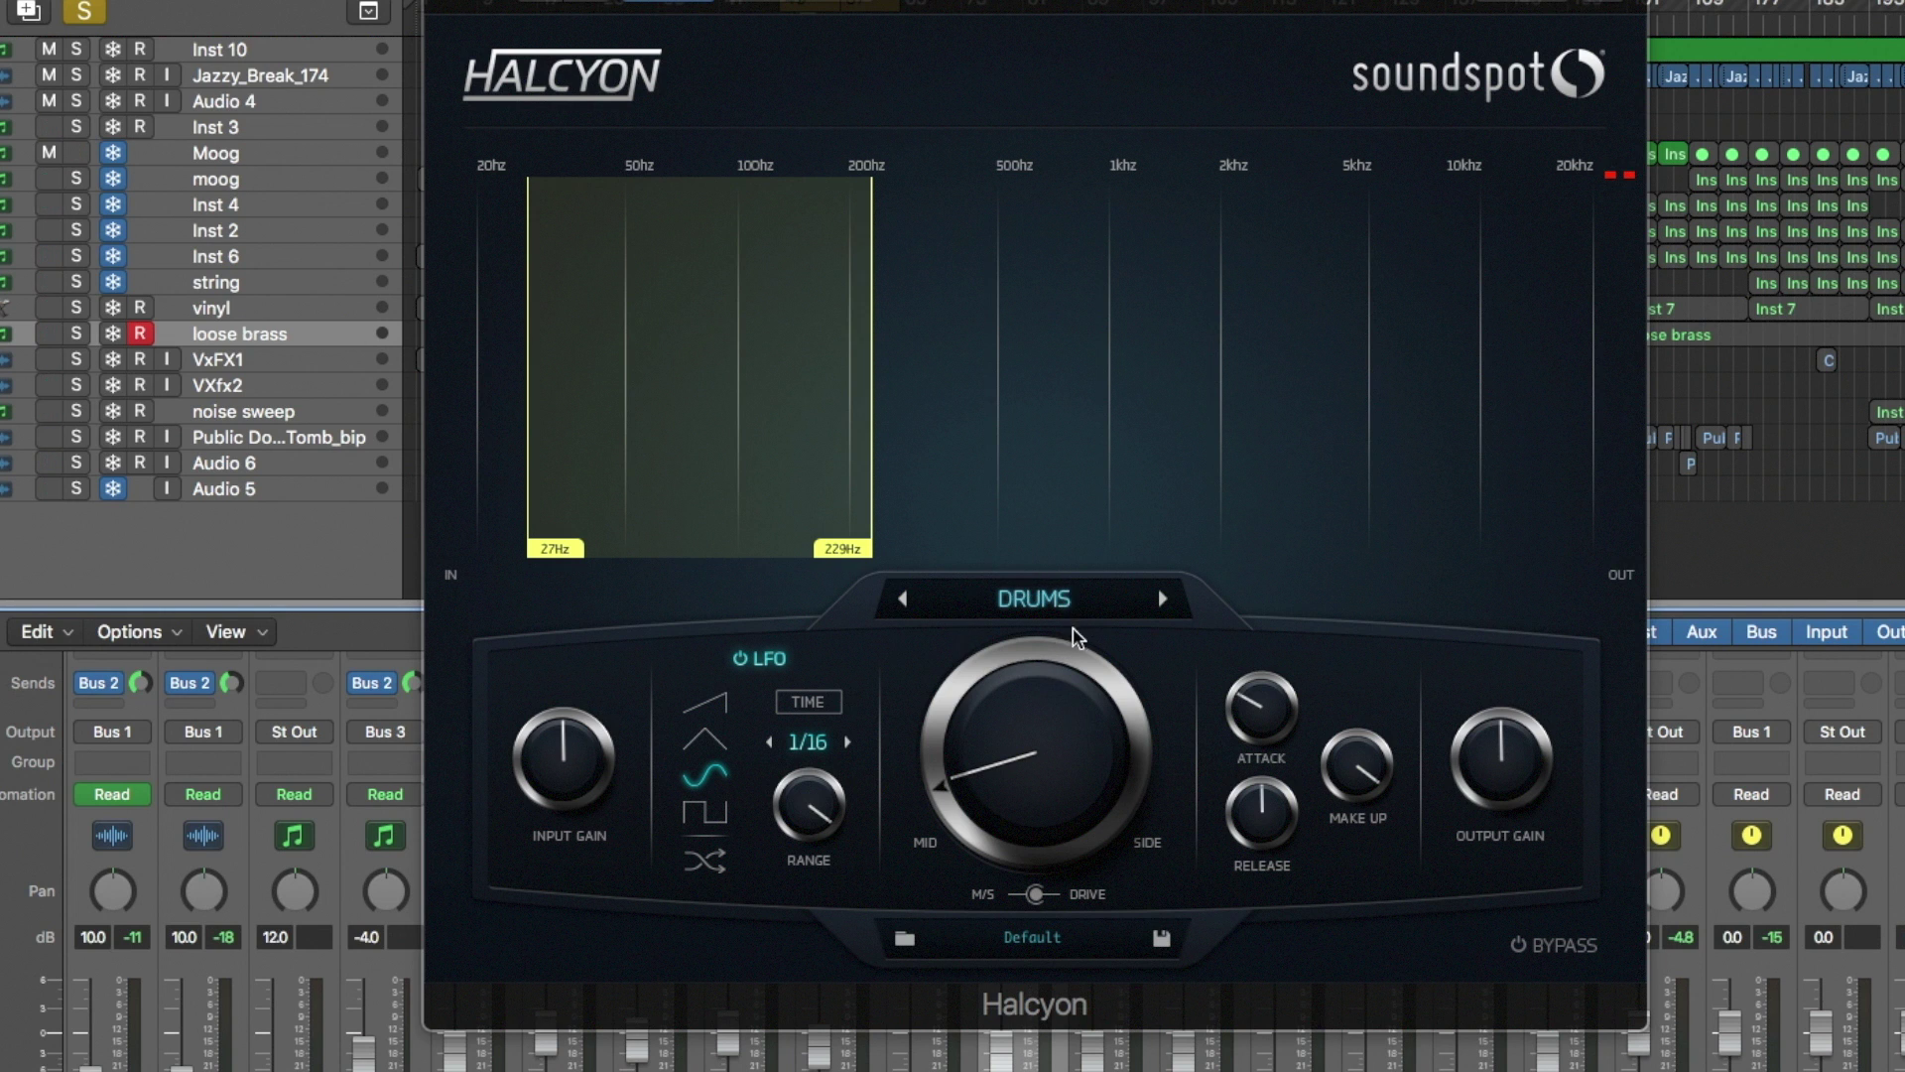
- Reload the DRUMS mode by way of BASS and, during playback, set the processed band to about 27–204 Hz
left_click(1160, 602)
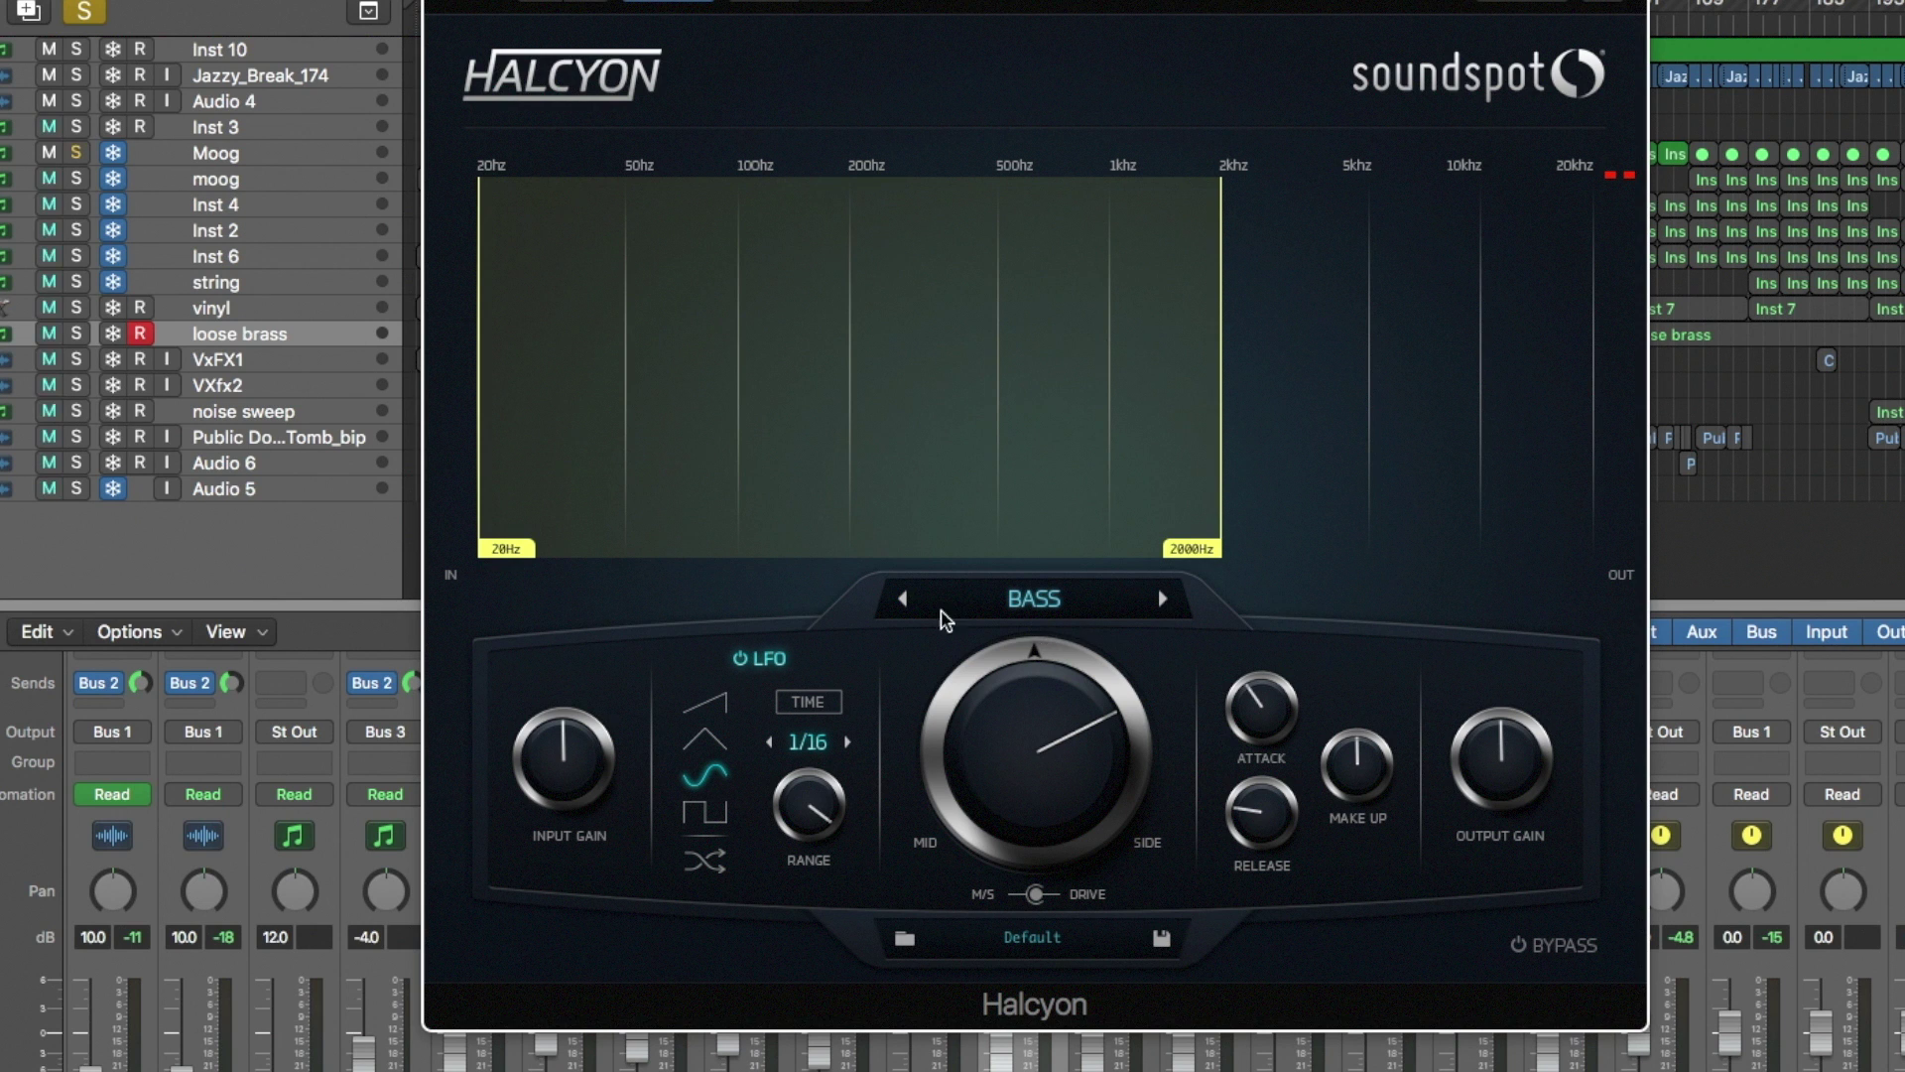
left_click(904, 600)
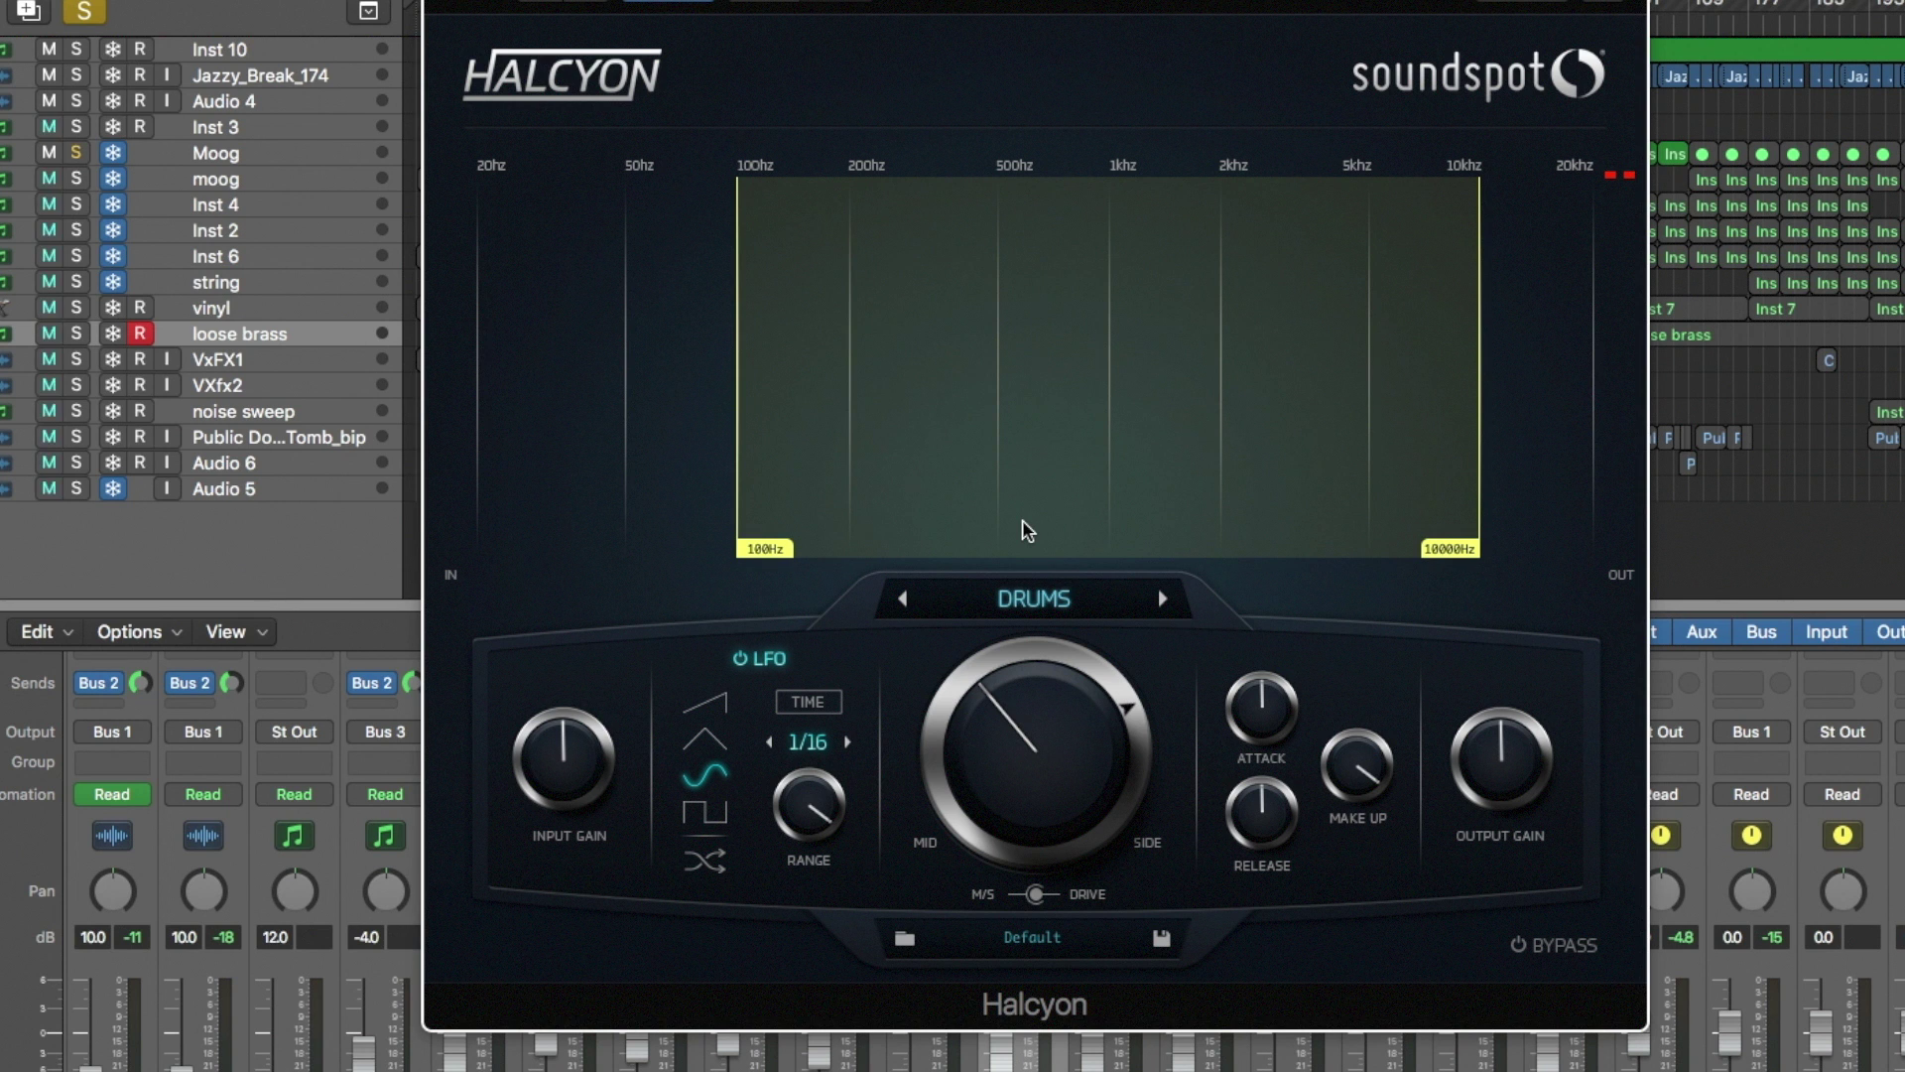
key("space")
left_click_drag(728, 353, 536, 547)
mouse_move(1445, 548)
left_mouse_down()
mouse_move(1465, 548)
mouse_move(846, 532)
left_mouse_up()
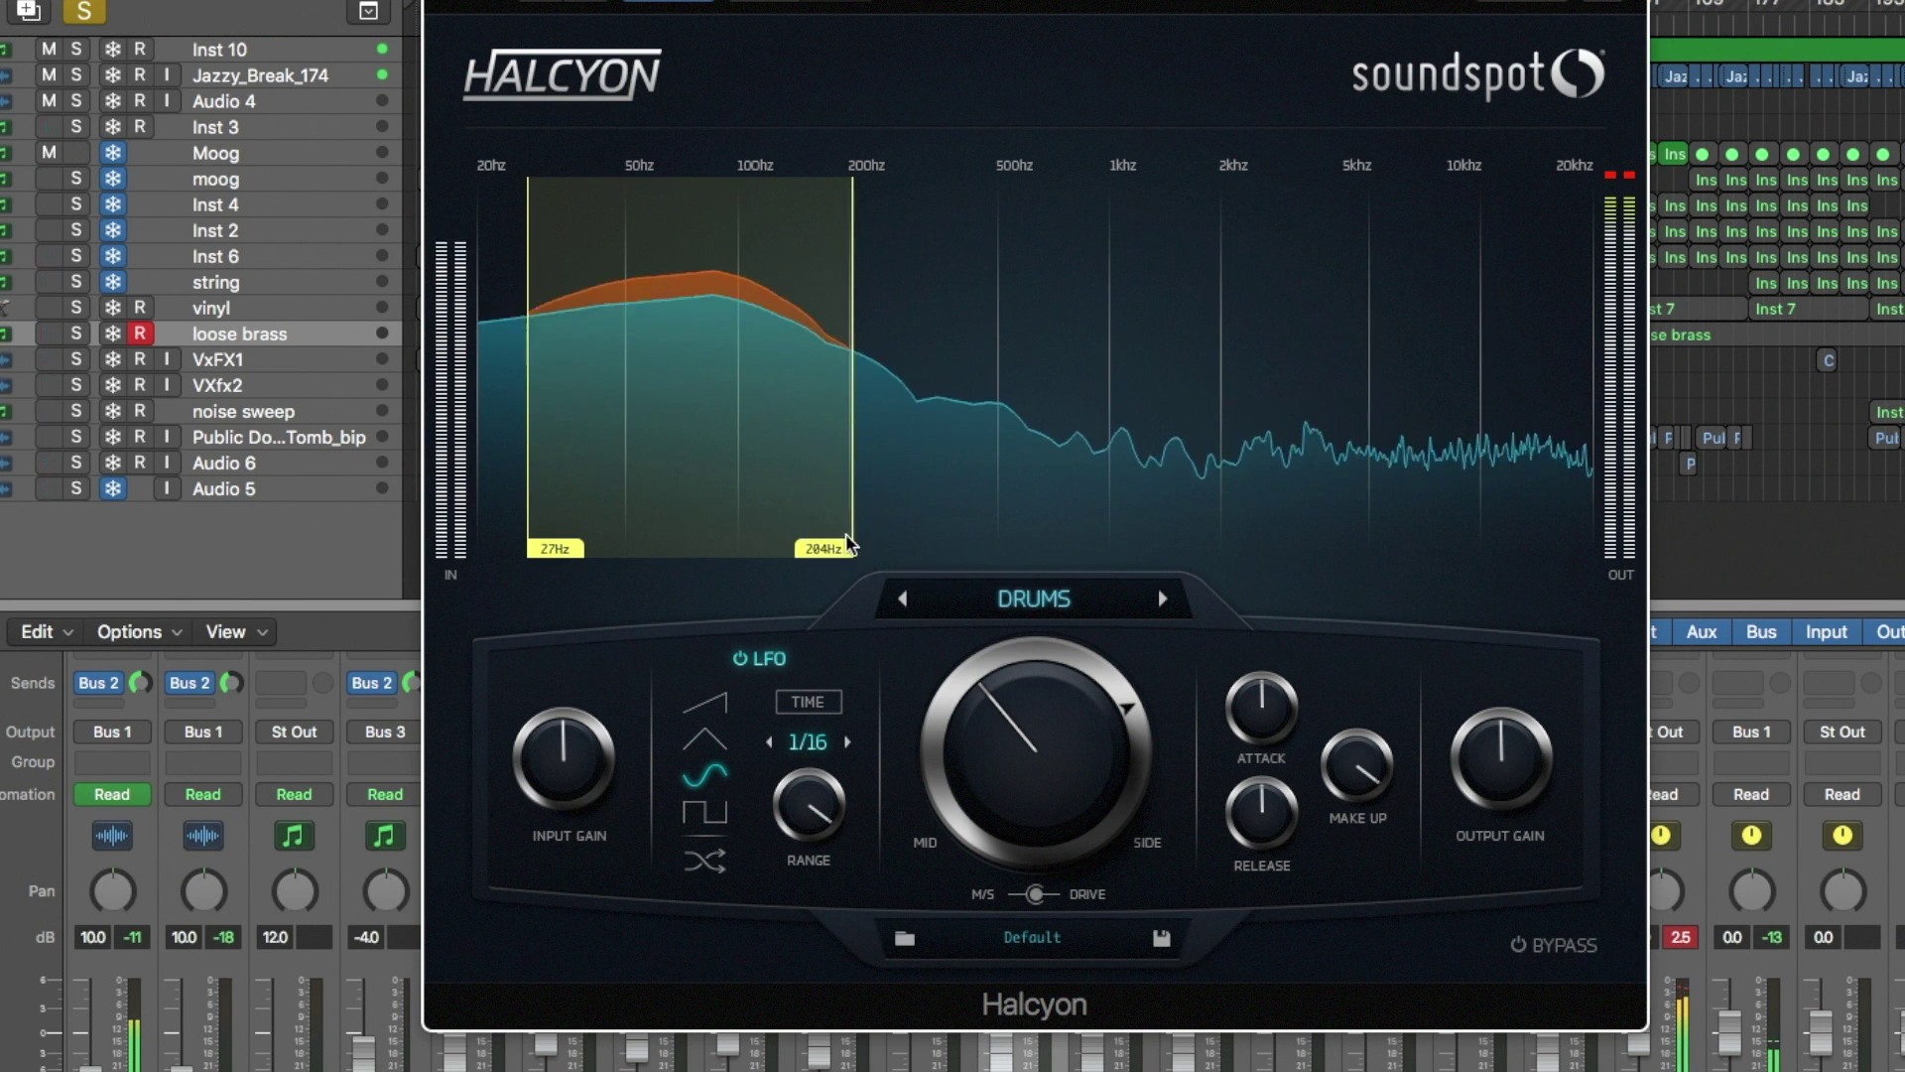
- Turn the mid/side ring almost fully toward MID and lower the large inner drive knob while the drums play
mouse_move(1110, 701)
left_mouse_down()
mouse_move(1097, 960)
mouse_move(963, 1022)
left_mouse_up()
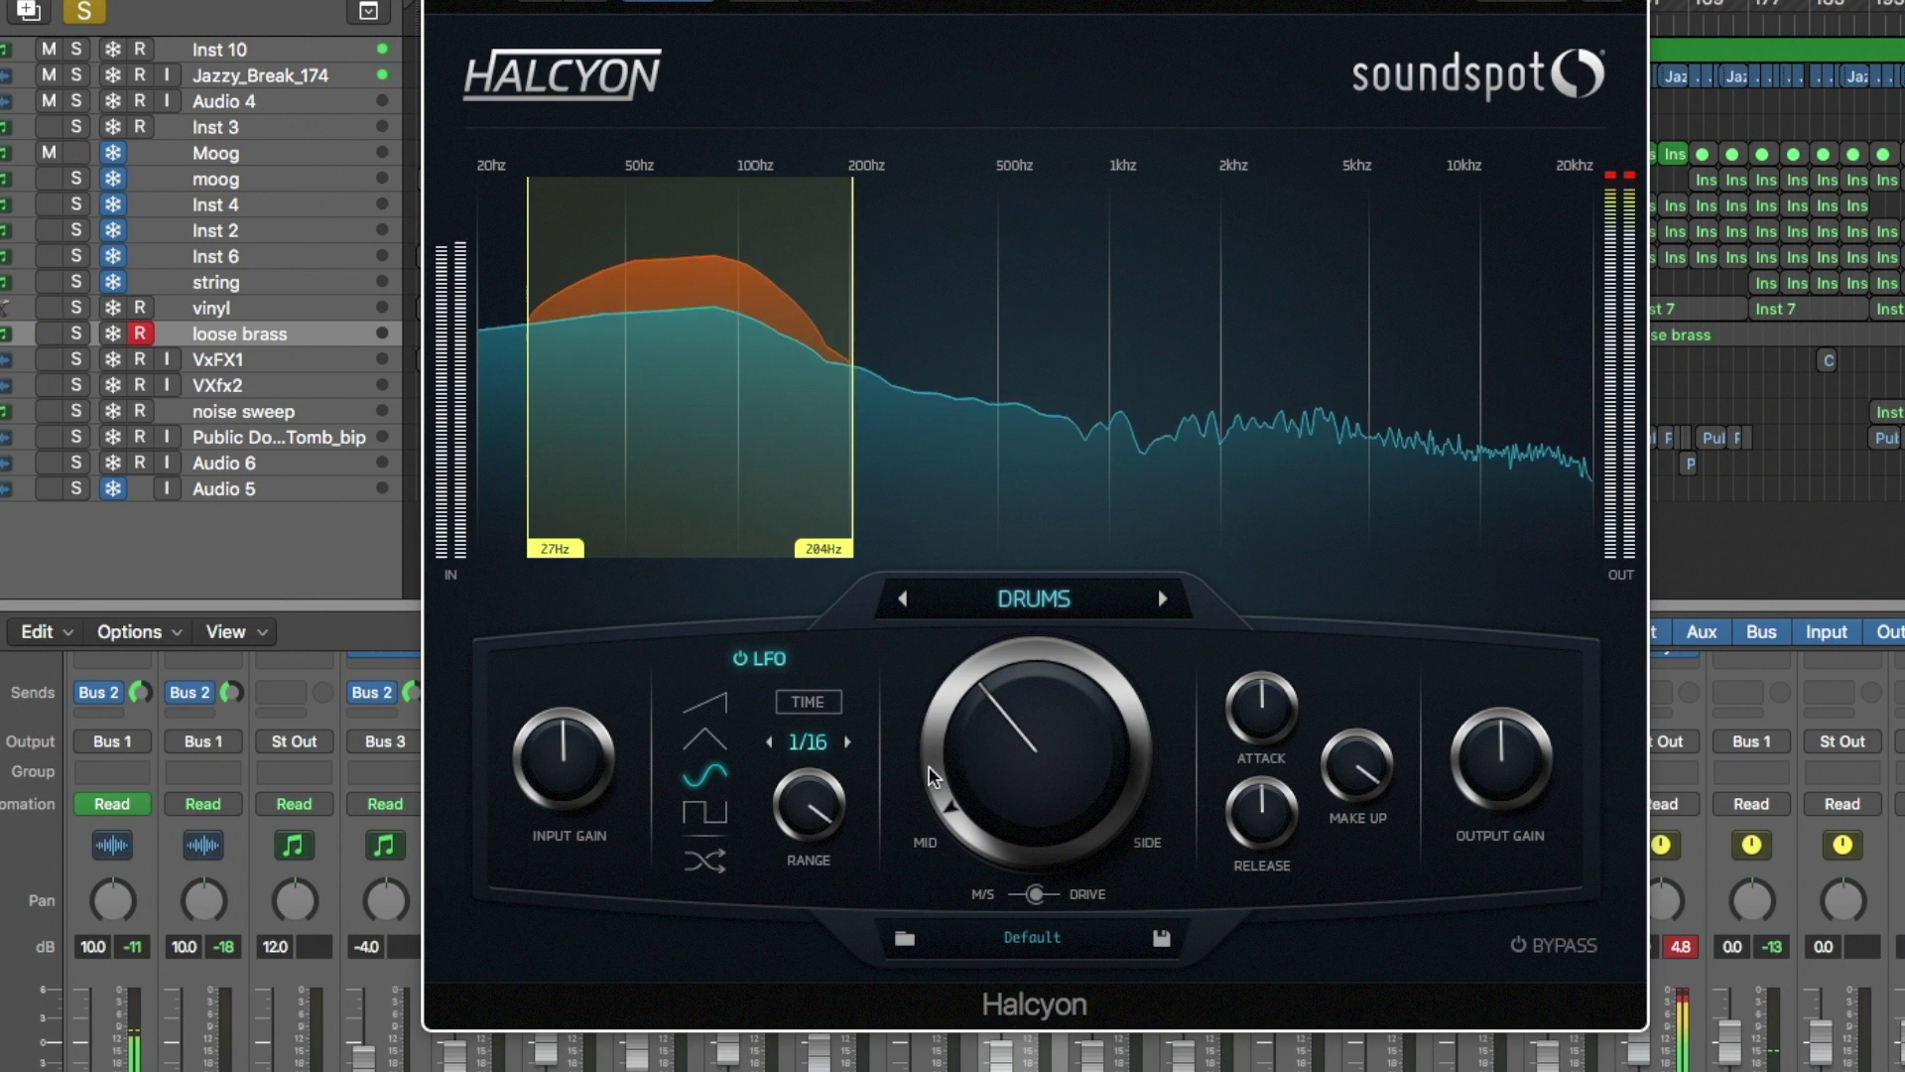
left_click(942, 819)
left_click(1019, 804)
mouse_move(1019, 804)
left_mouse_down()
mouse_move(1032, 960)
mouse_move(1032, 792)
left_mouse_up()
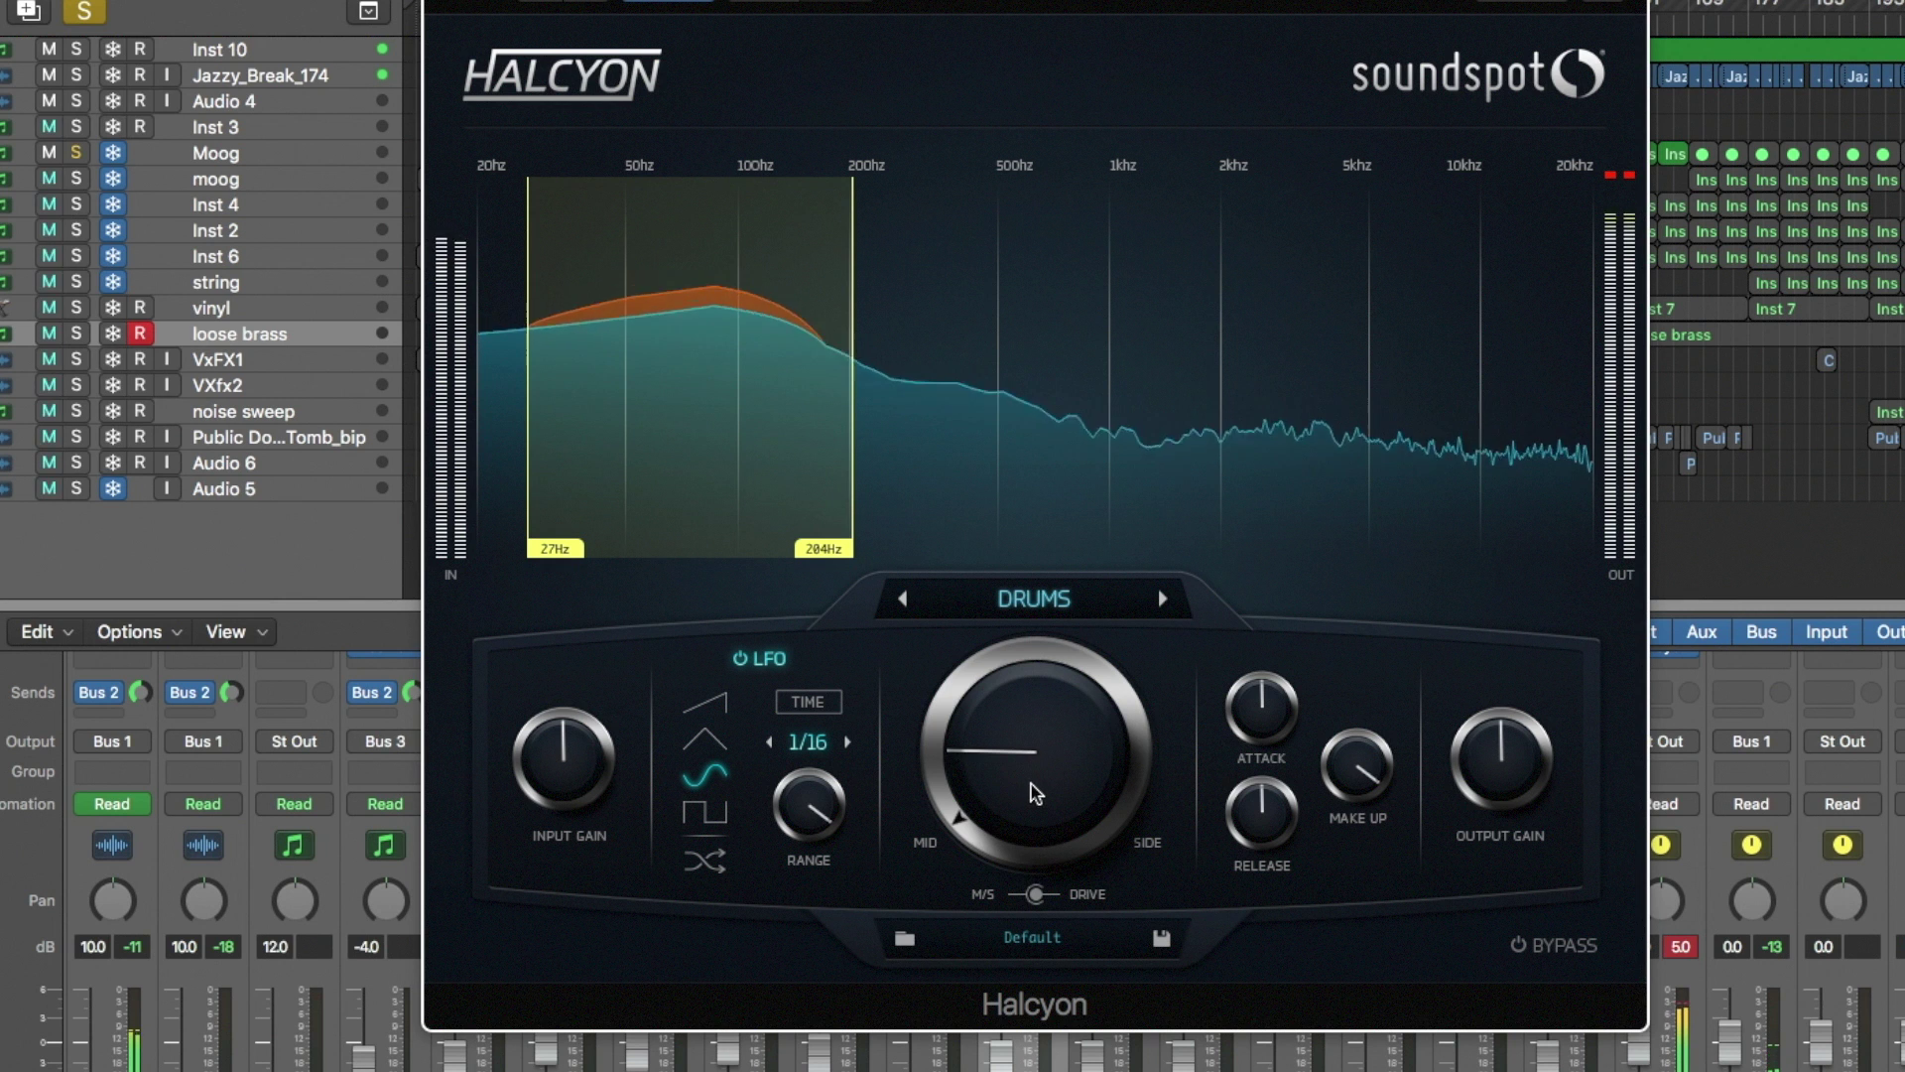
- Switch the LFO off while lowering the large inner drive knob slightly, and switch the LFO back on
left_click(742, 659)
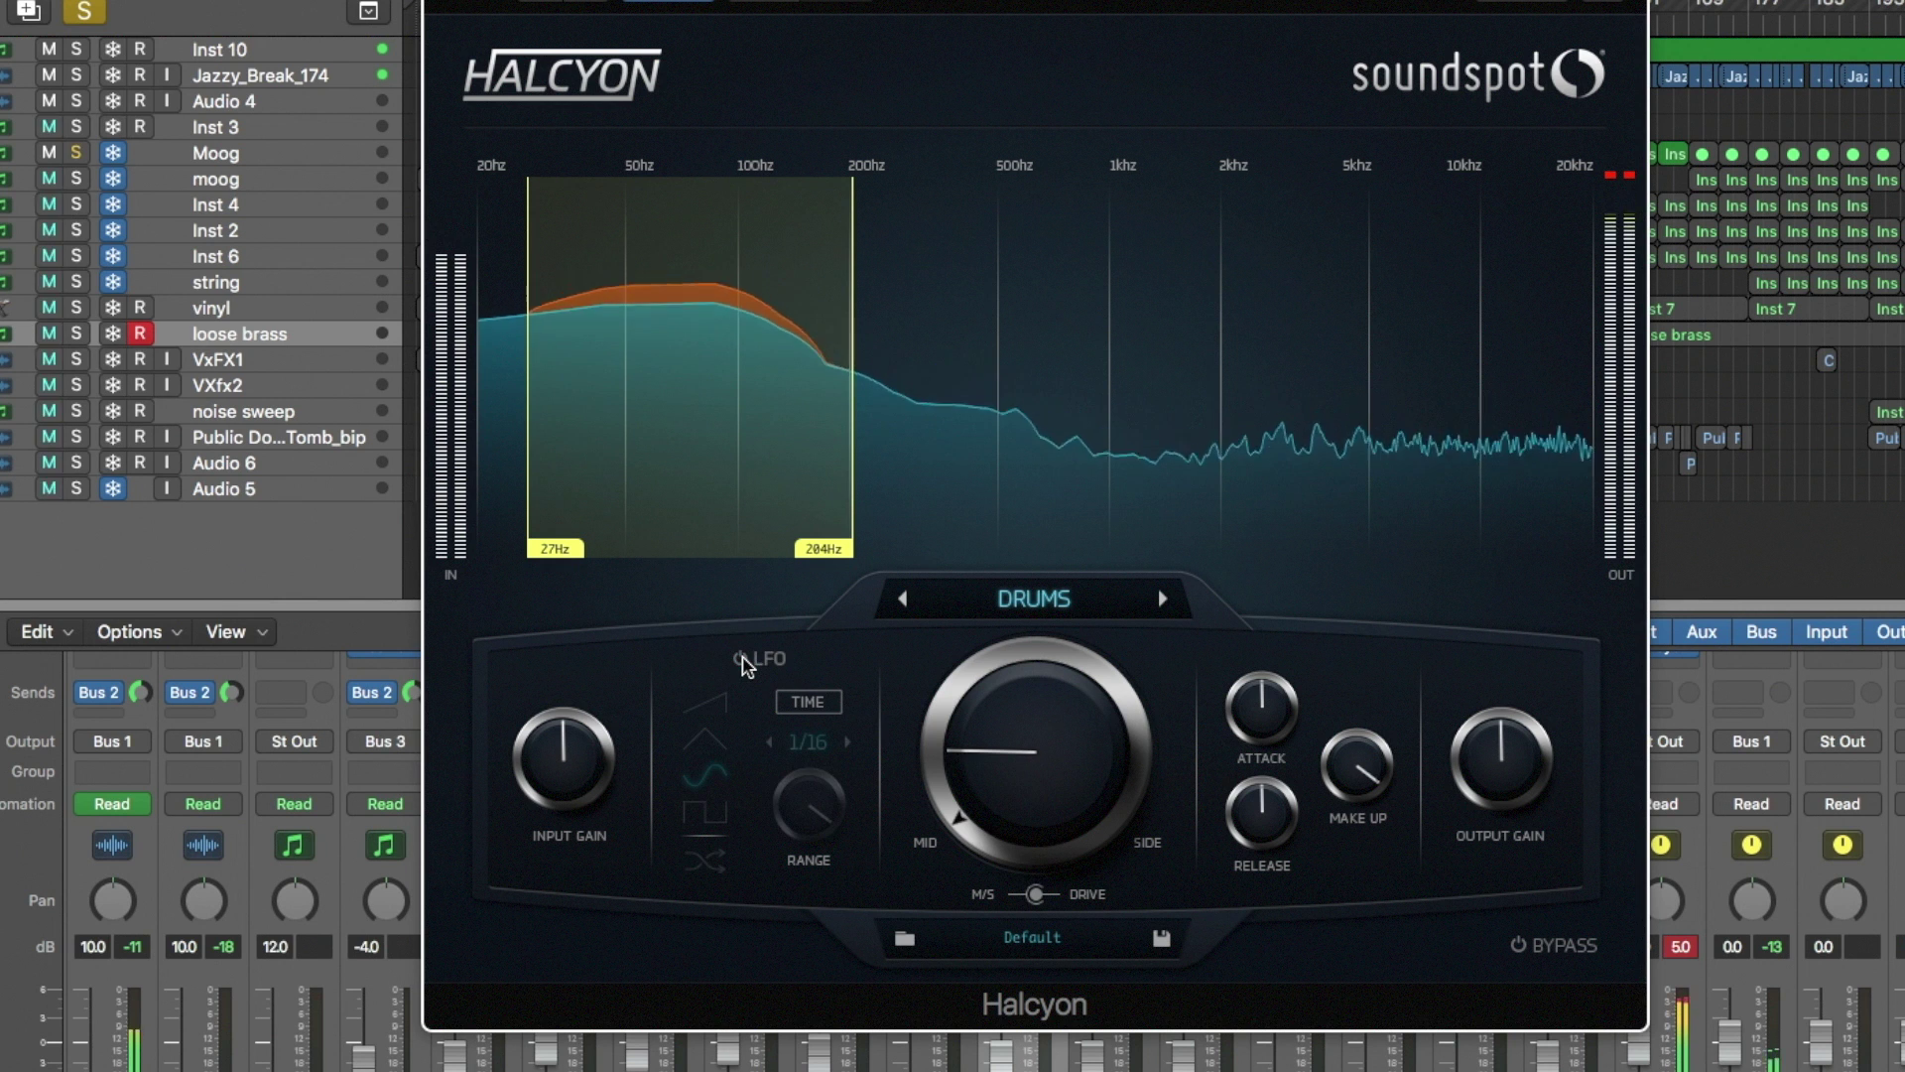
left_click(1017, 777)
left_click_drag(1017, 777, 963, 785)
left_click(741, 658)
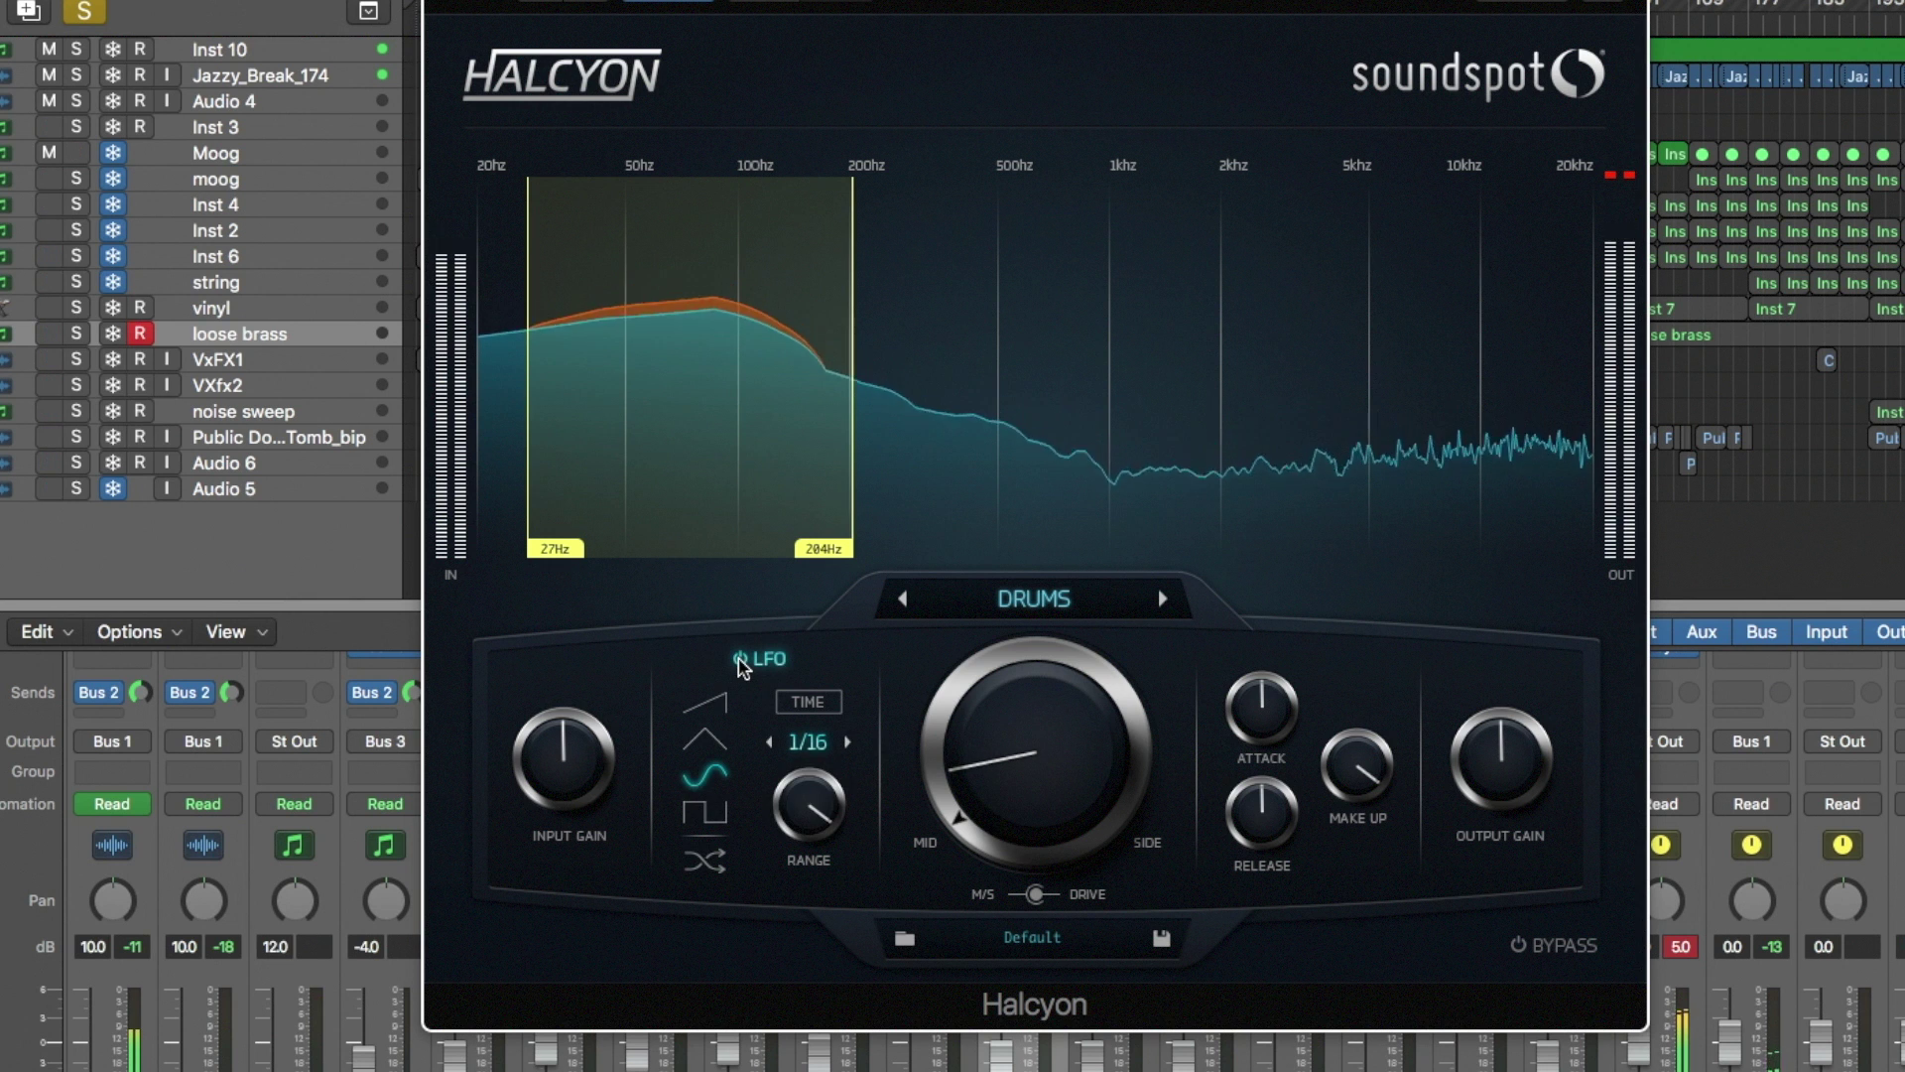
- Shorten the attack and audition the drums with the low-frequency band
left_click_drag(1288, 719, 1273, 809)
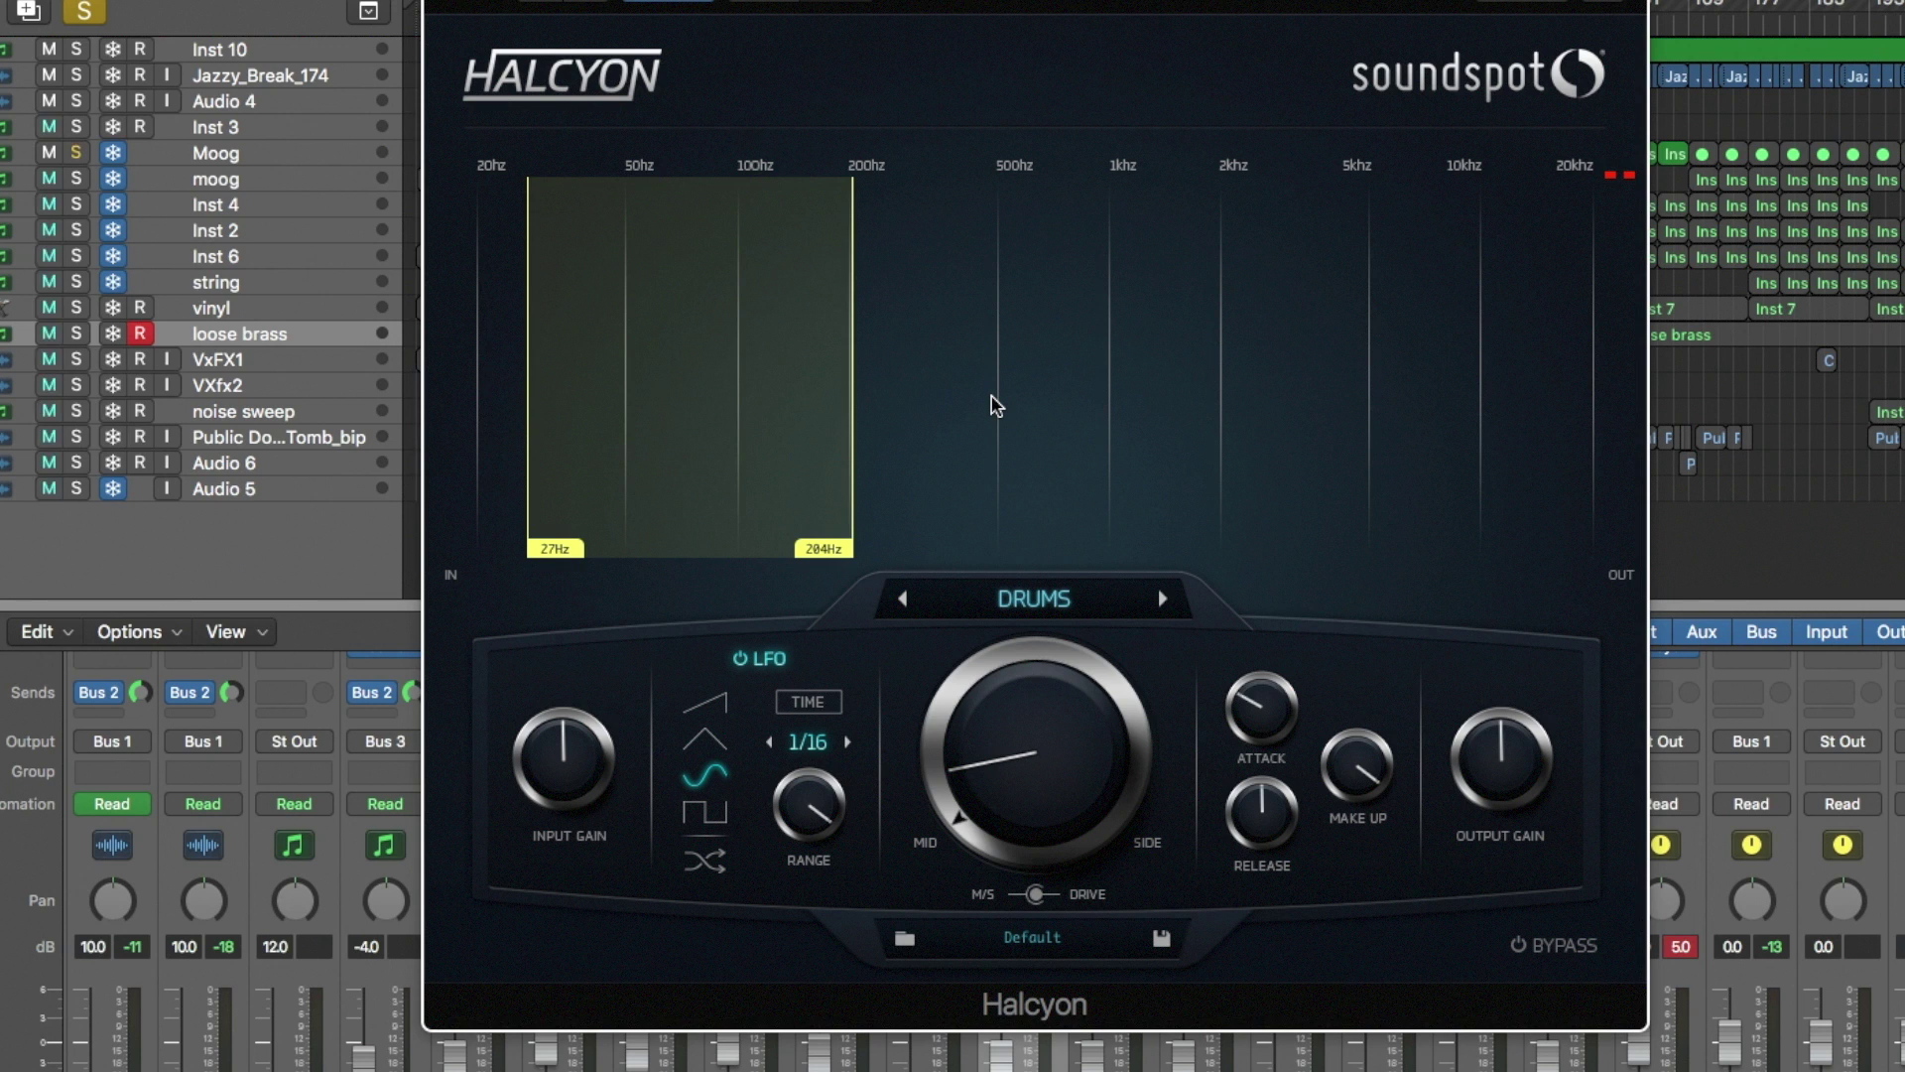
key("space")
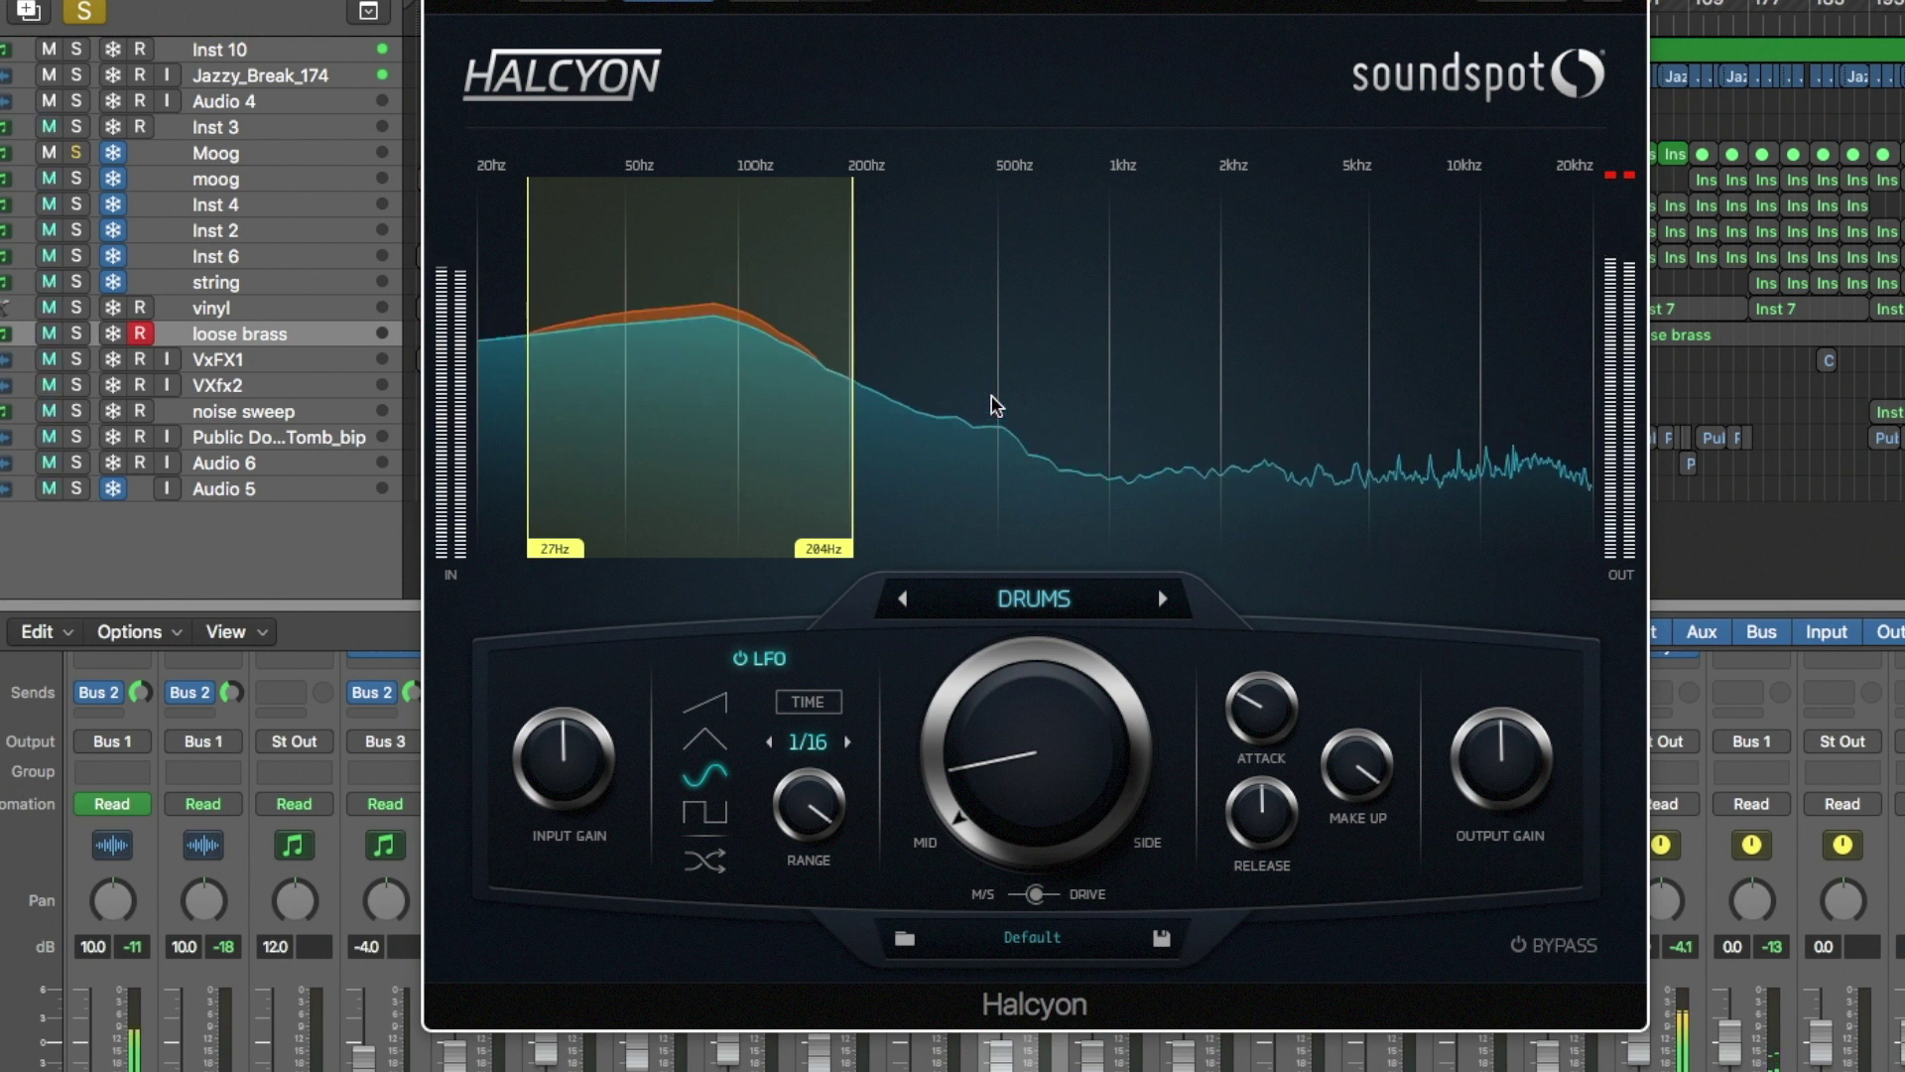
key("space")
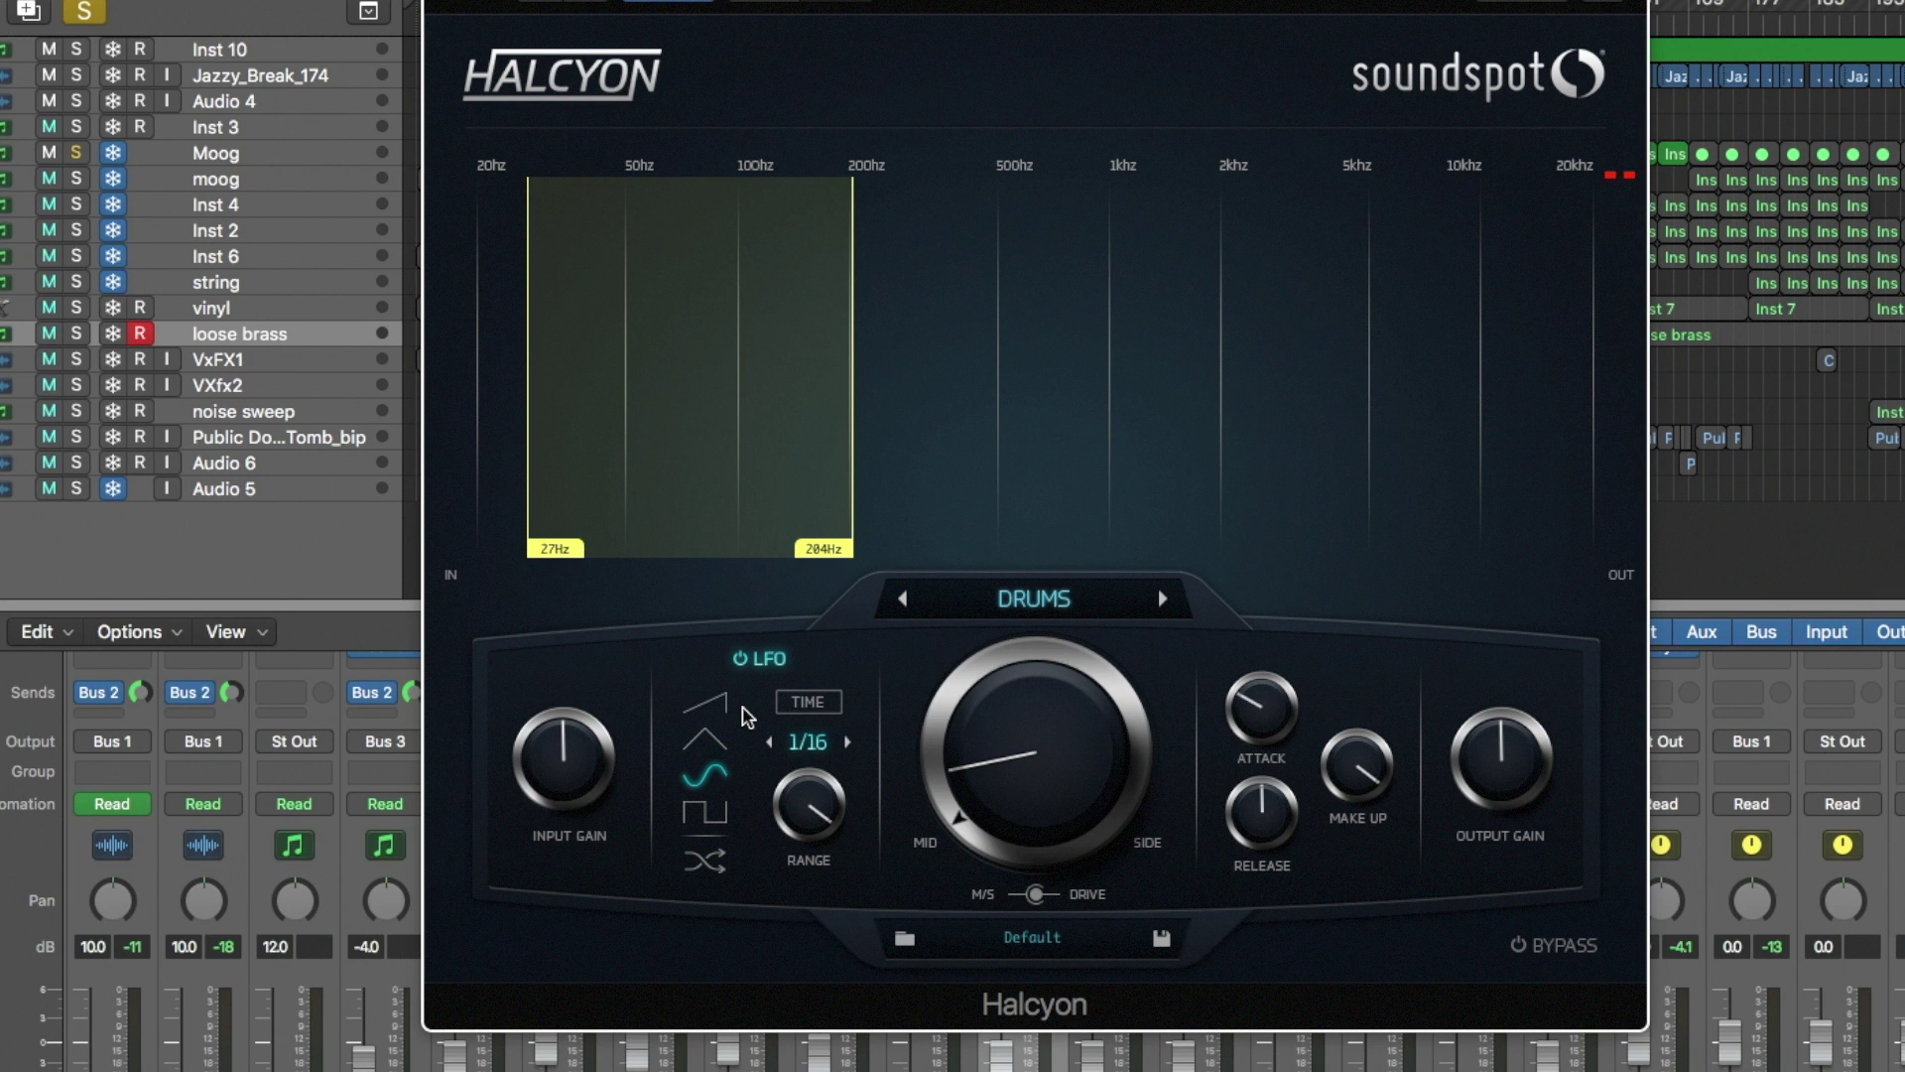
- During playback, move the processed band to about 3618–14365 Hz and return the mid/side ring to centre
key("space")
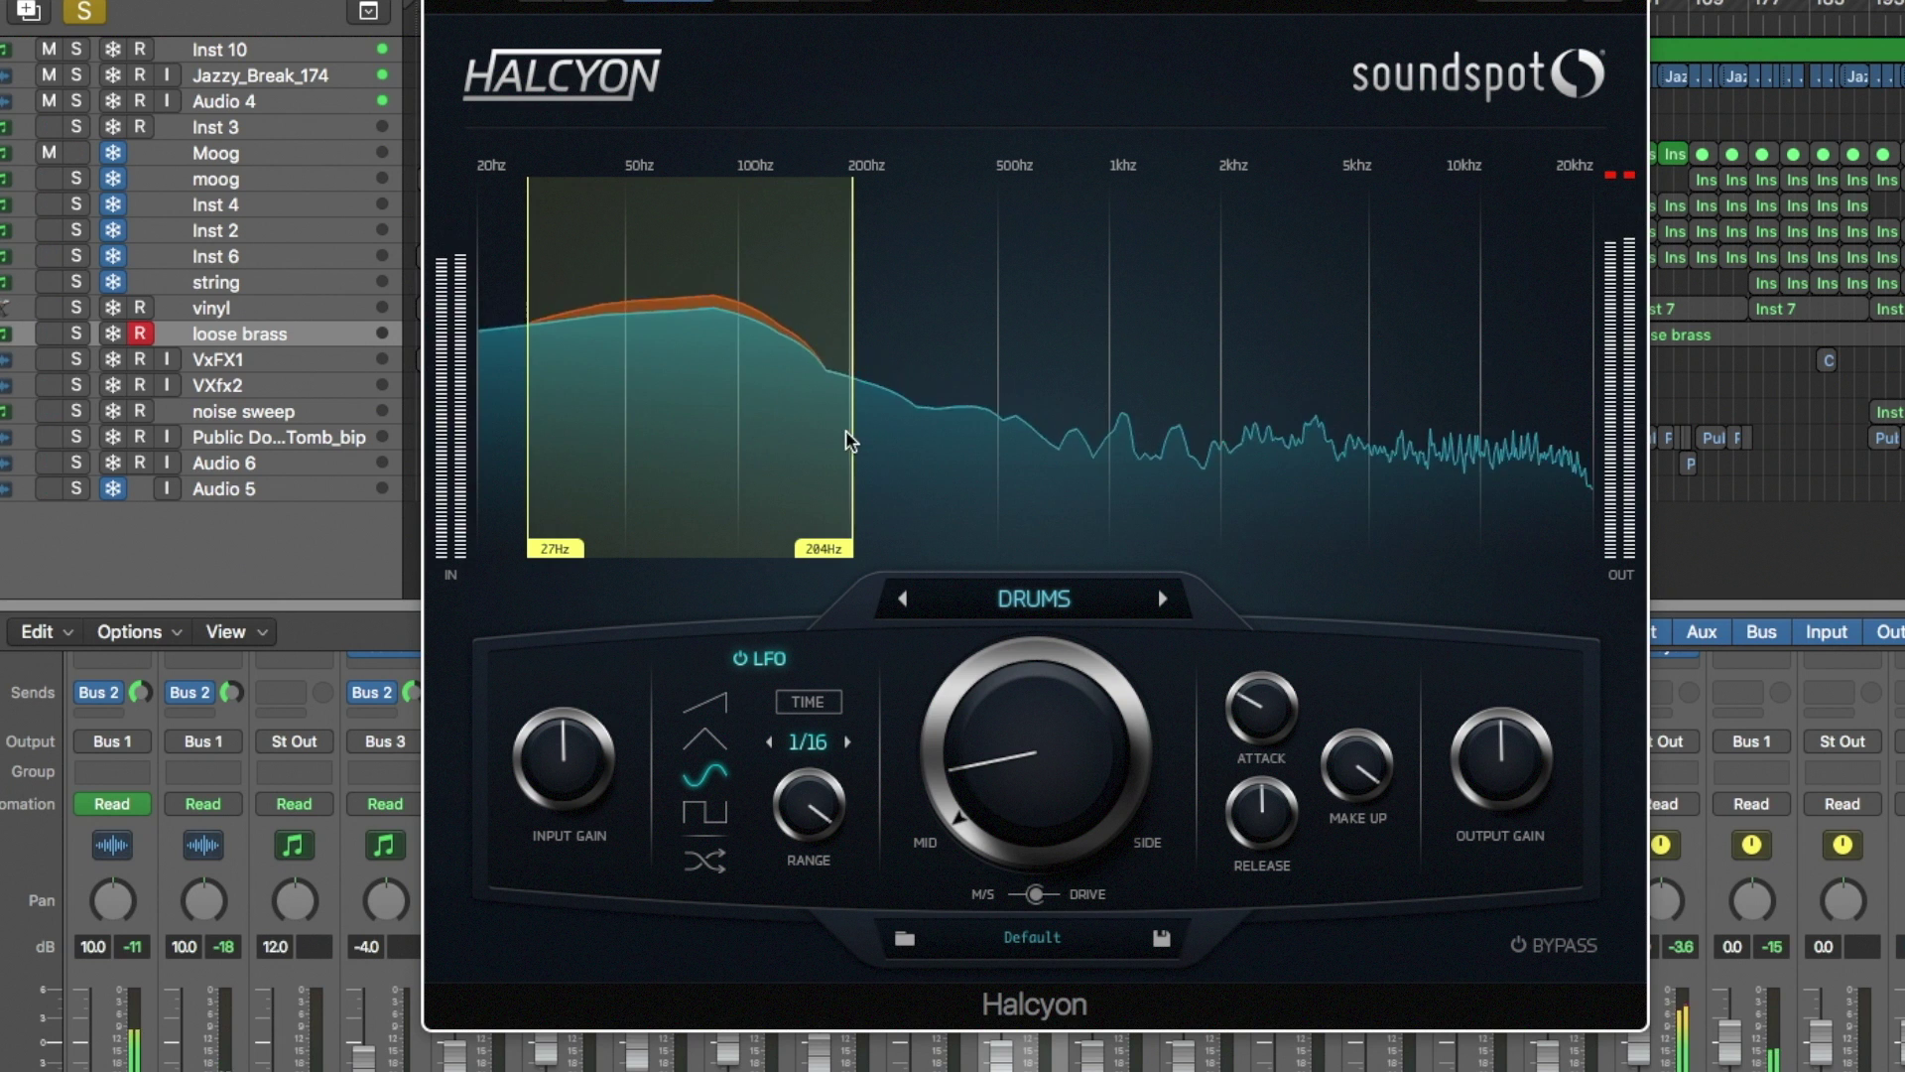
left_click_drag(842, 546, 1473, 575)
left_click_drag(557, 556, 1320, 588)
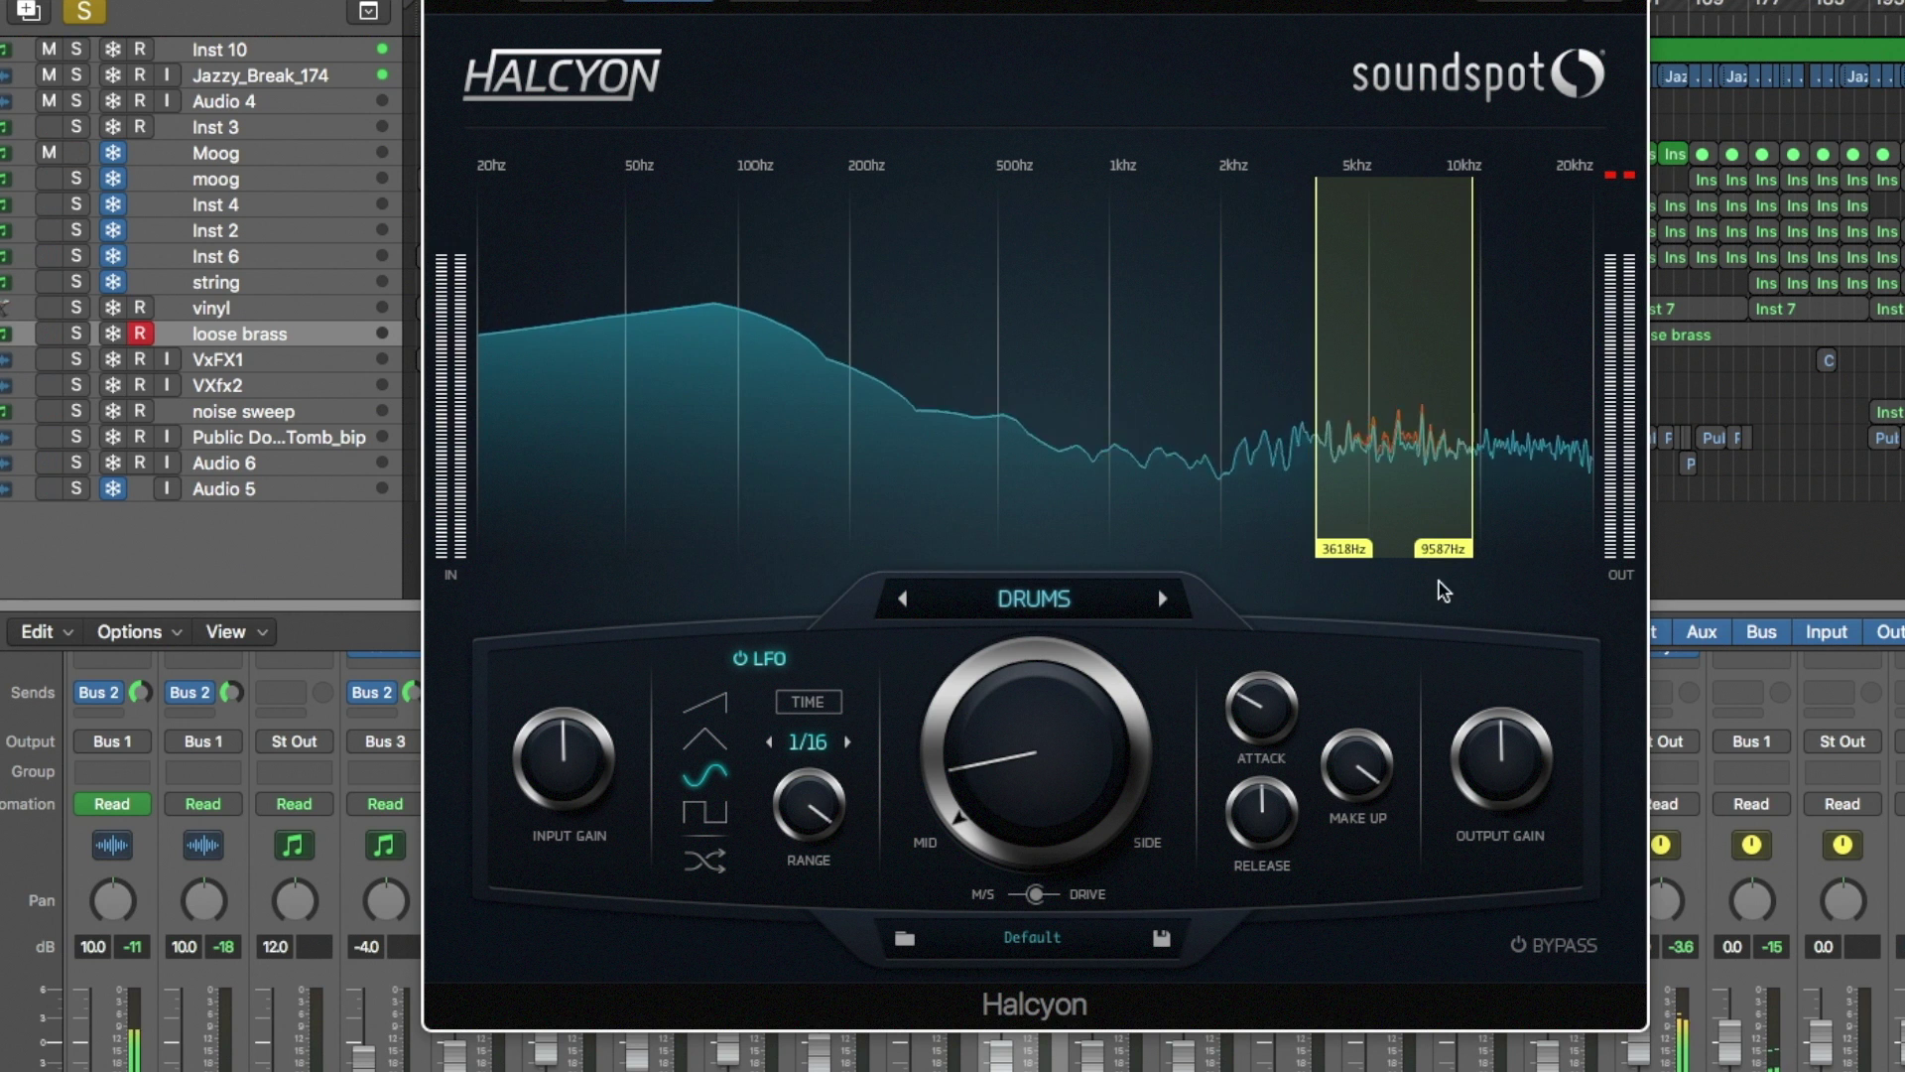
left_click_drag(1442, 550, 1508, 551)
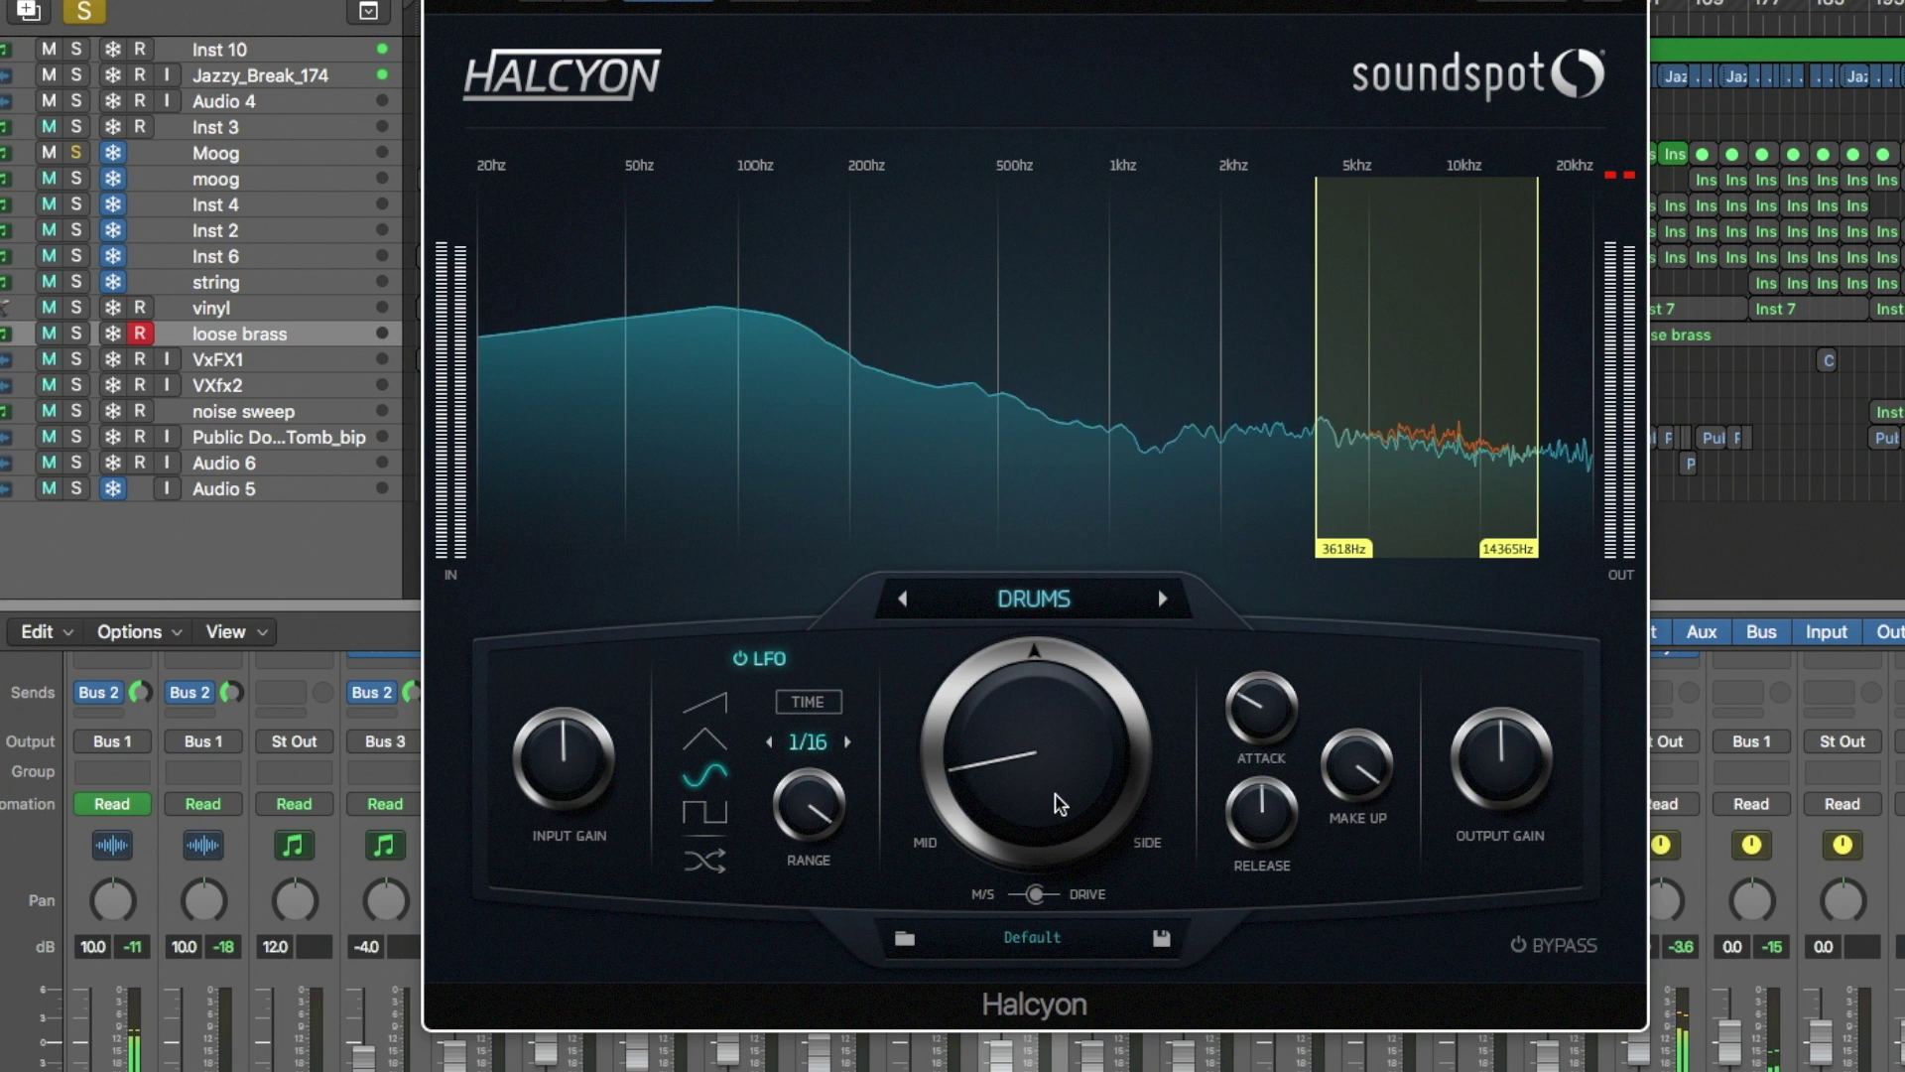
- Raise the inner drive knob slightly, lower the band's upper limit to about 12553 Hz, and stop playback
left_click_drag(1060, 804, 1037, 749)
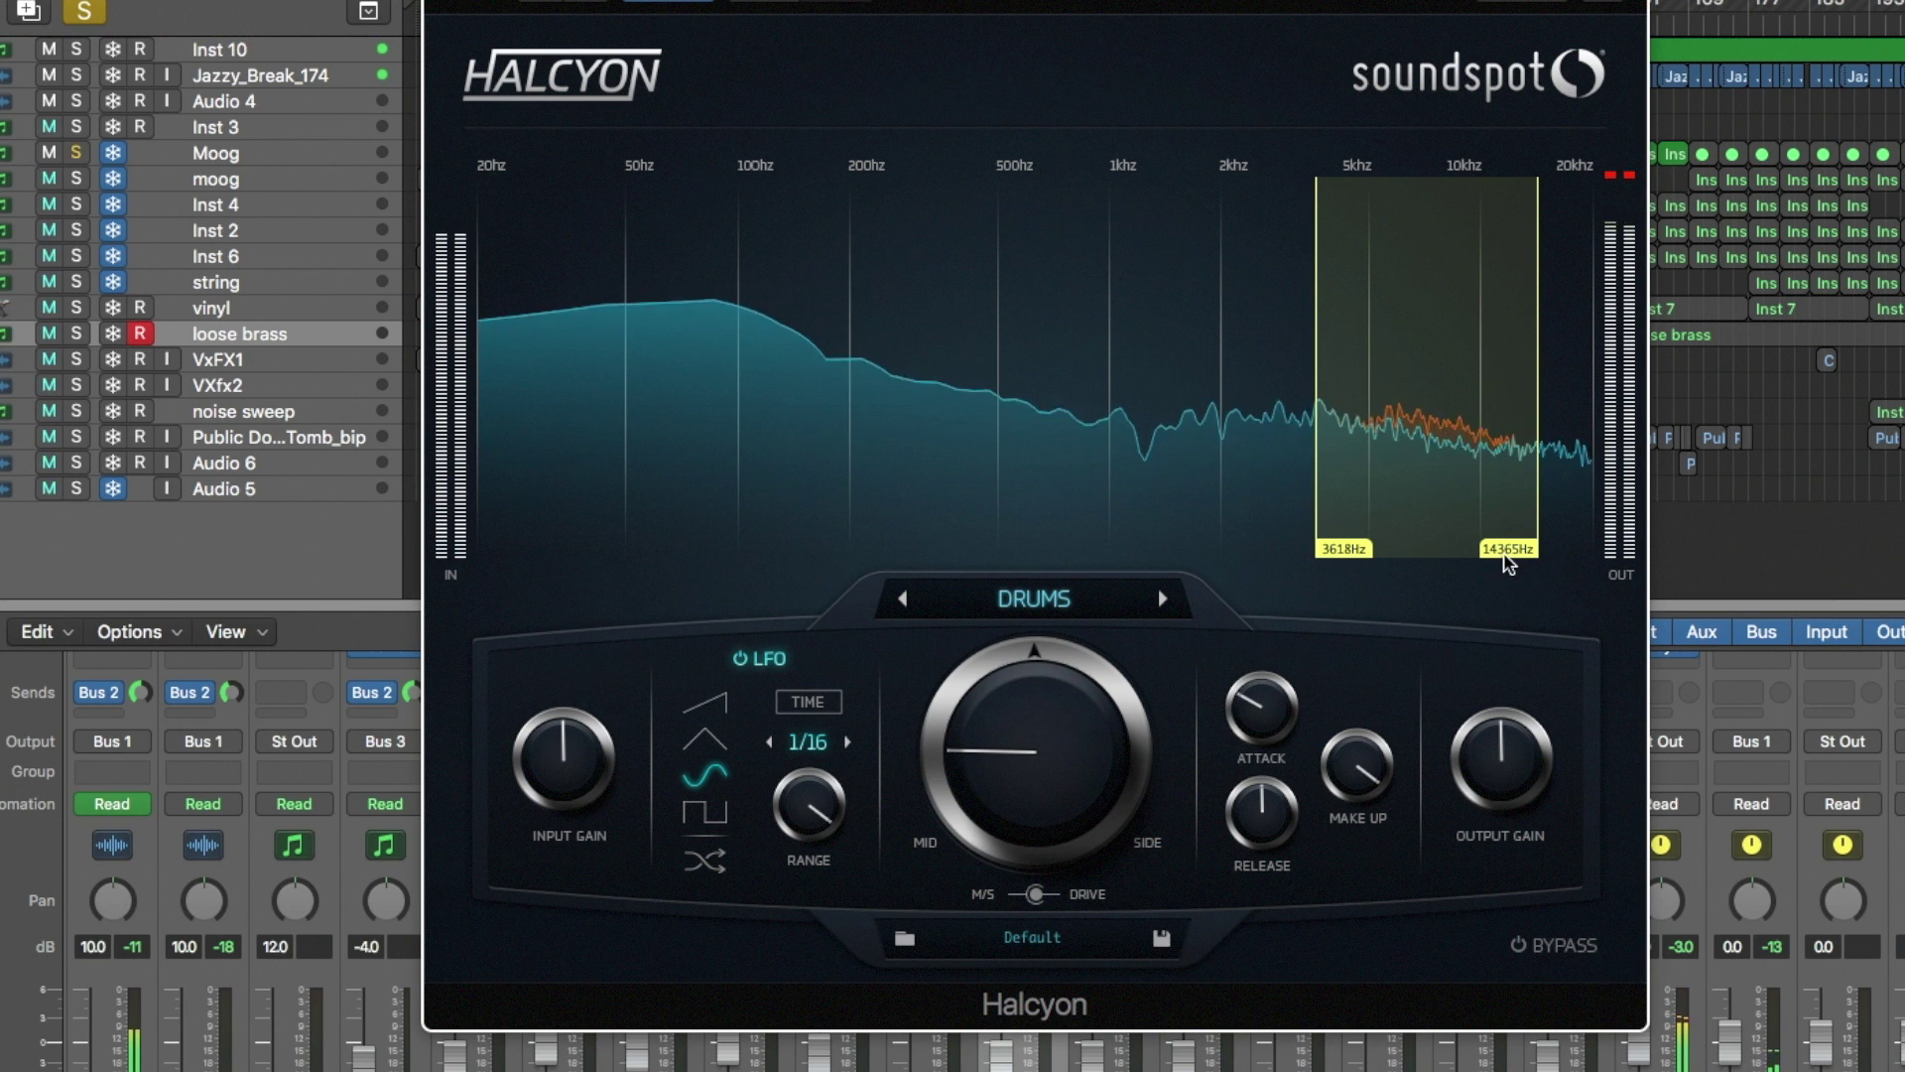
left_click_drag(1508, 563, 1491, 560)
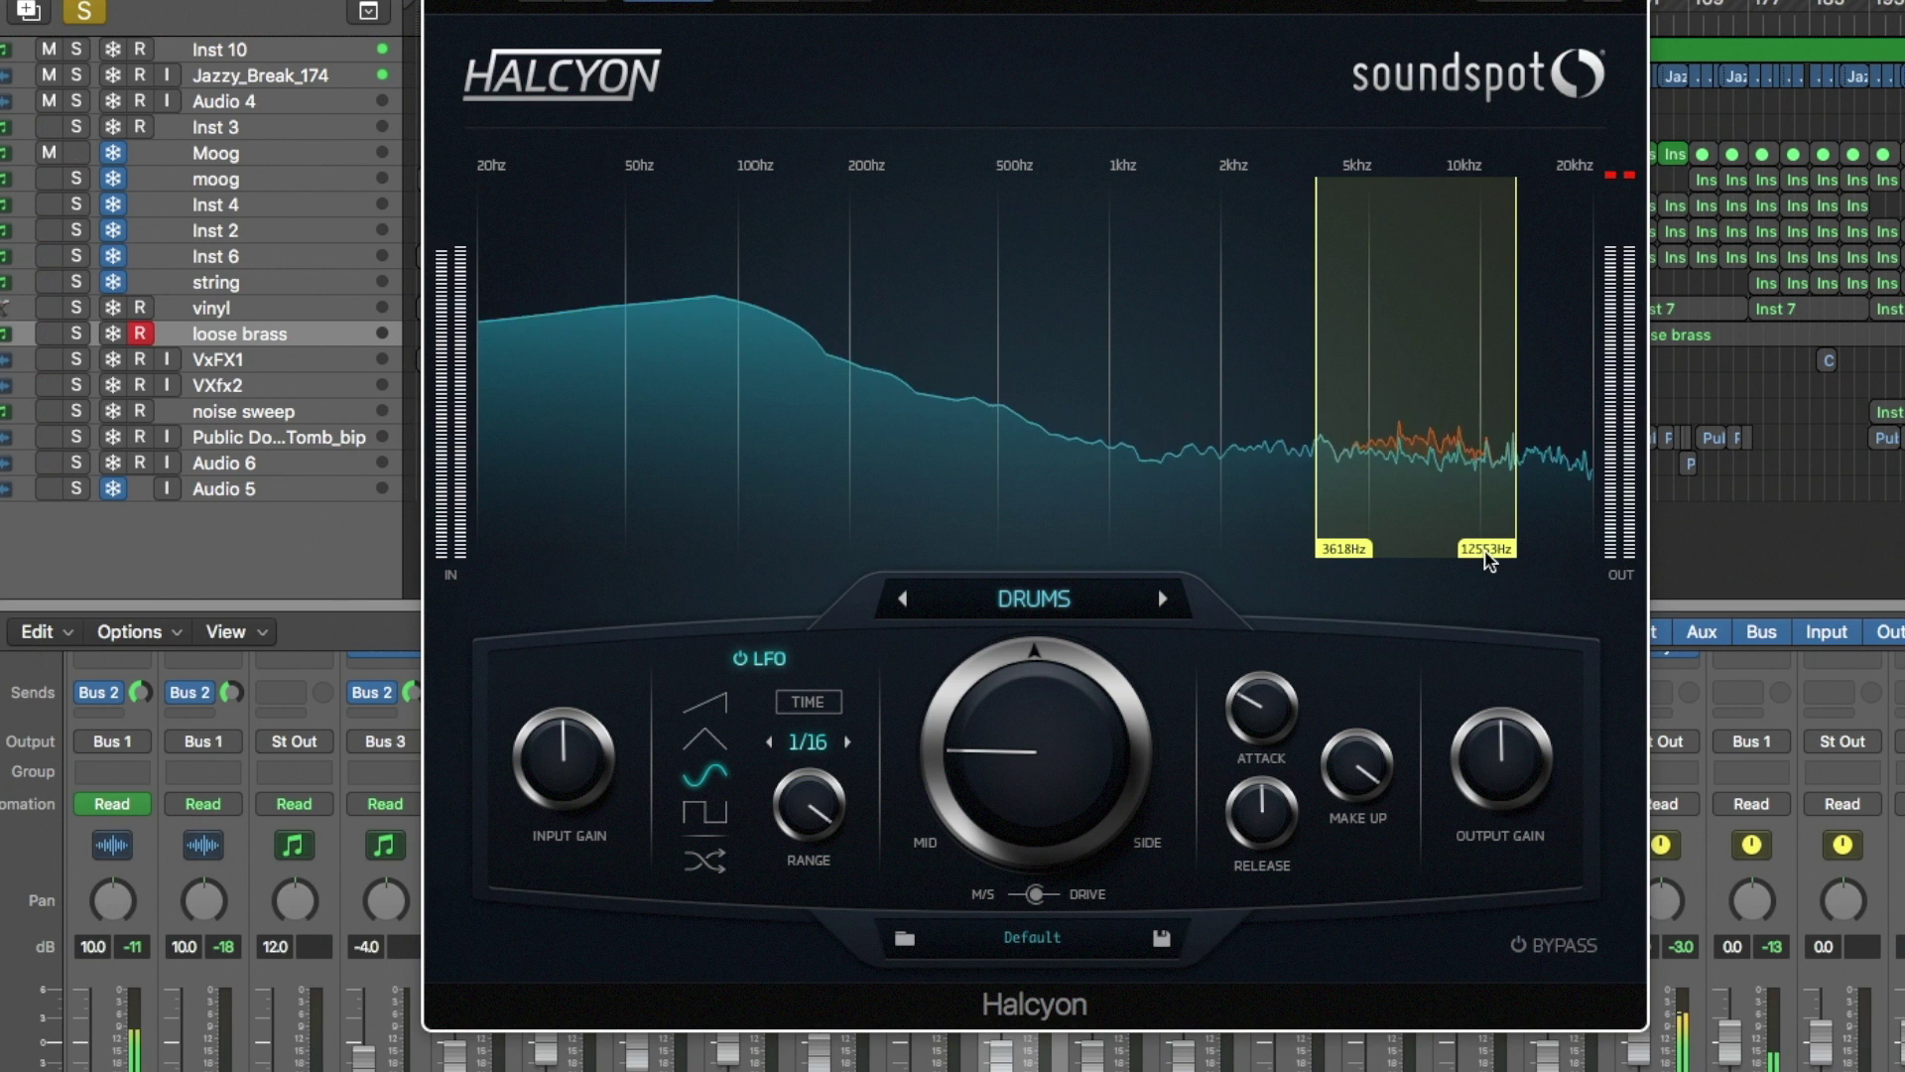
key("s")
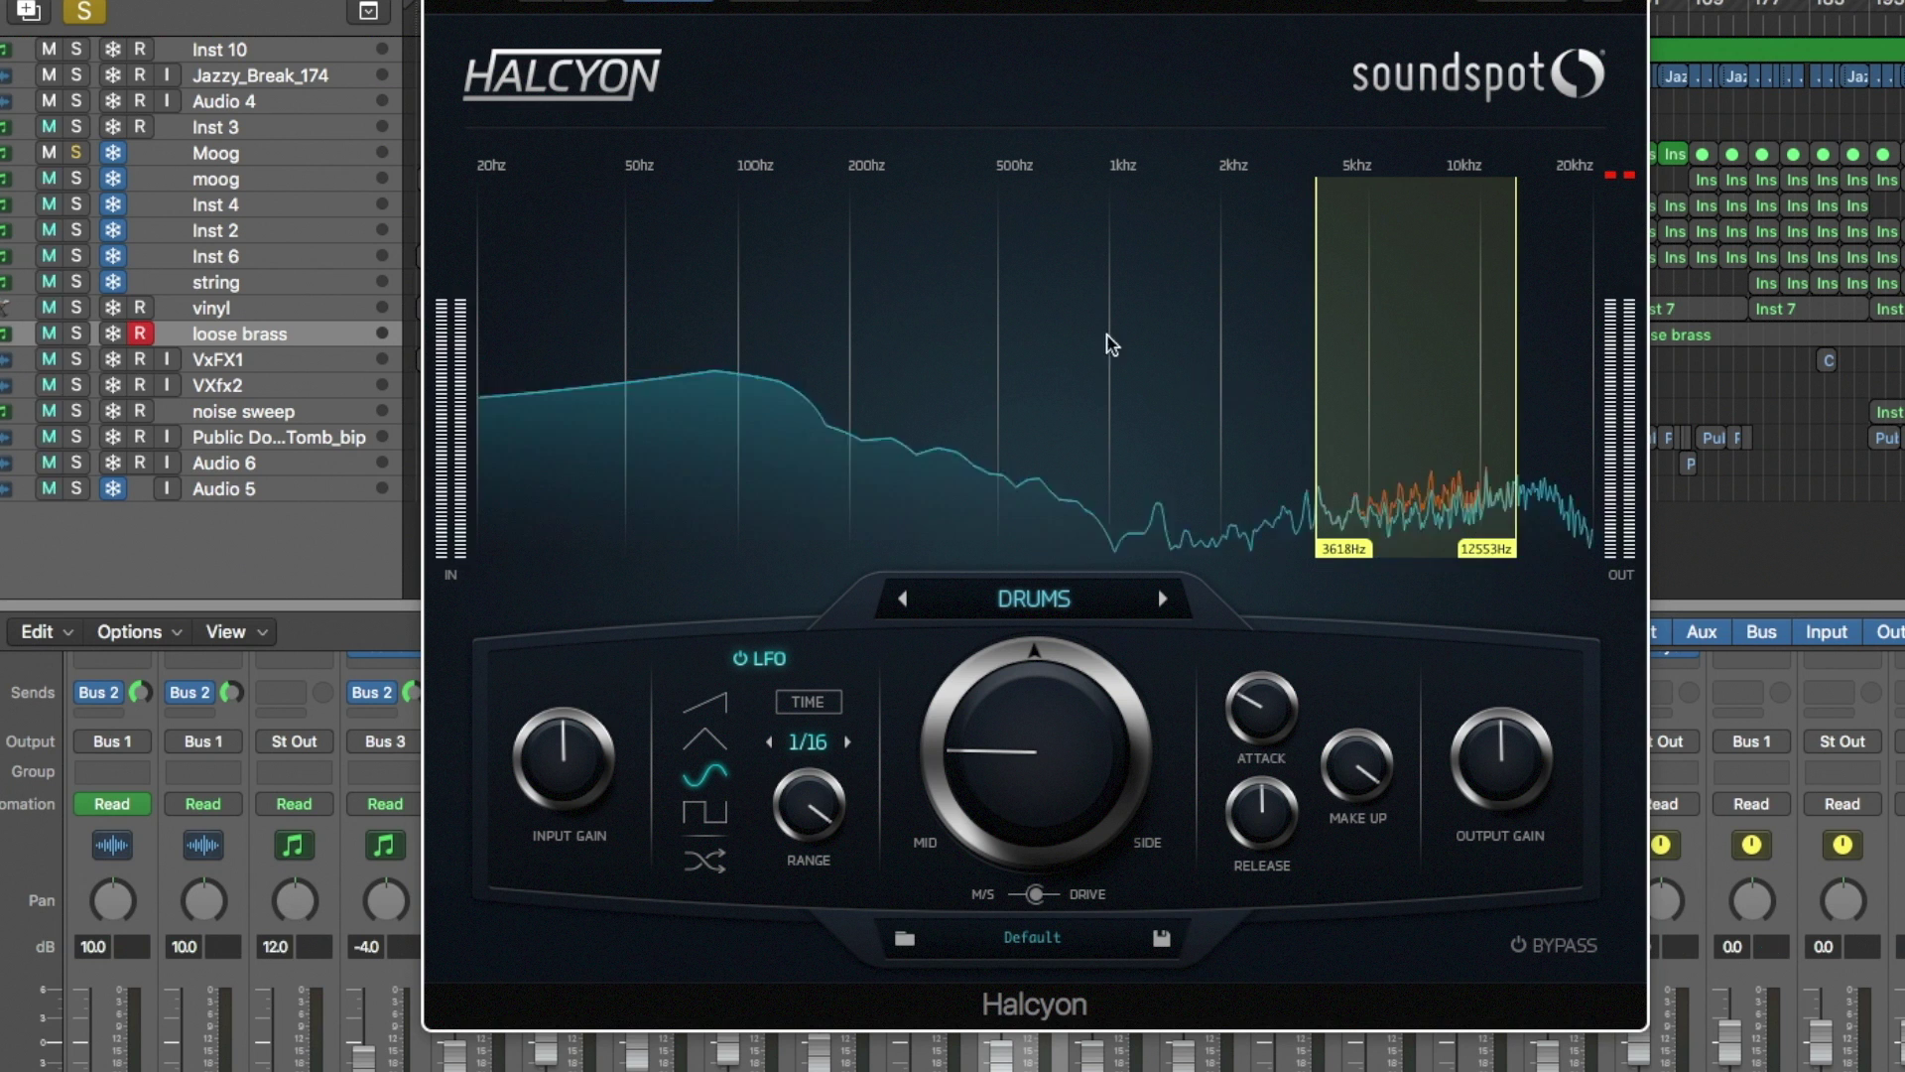
- Play the drums and compare the sound with the LFO off and on
key("space")
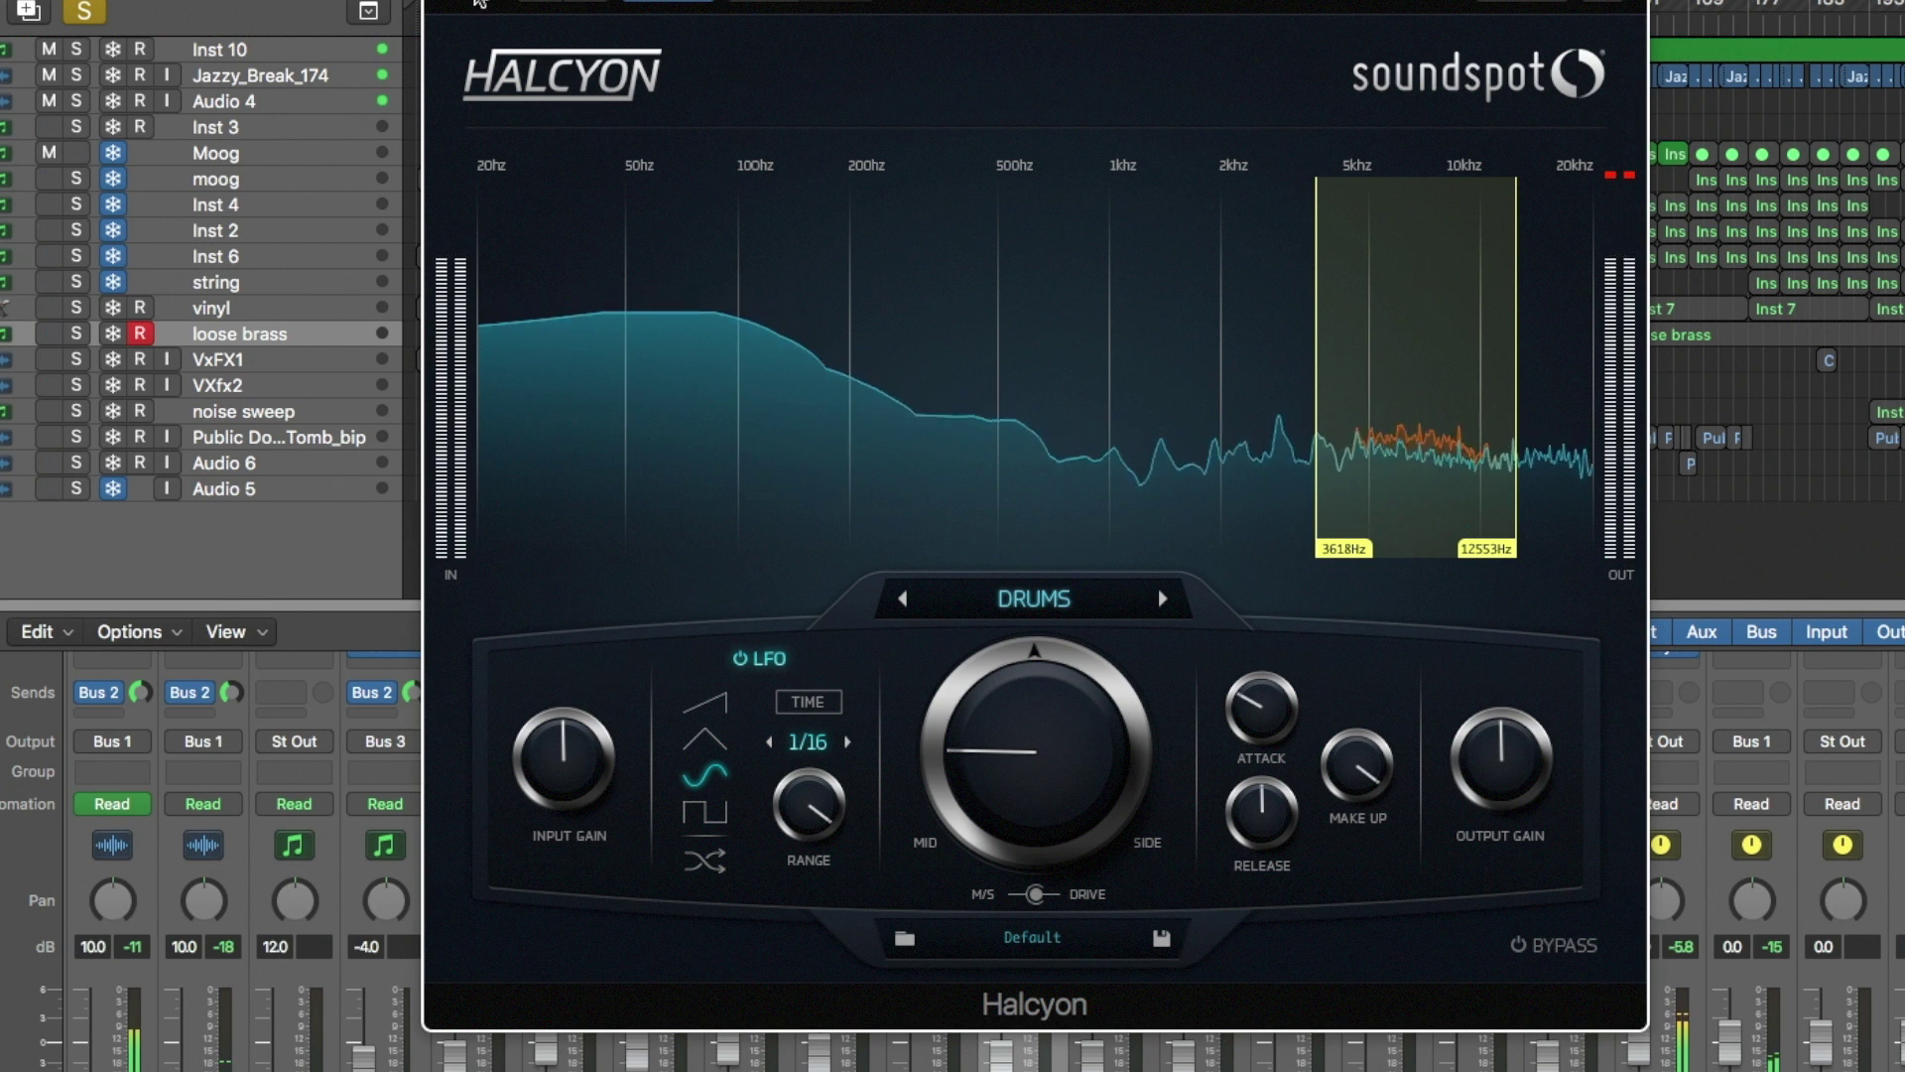
left_click(771, 660)
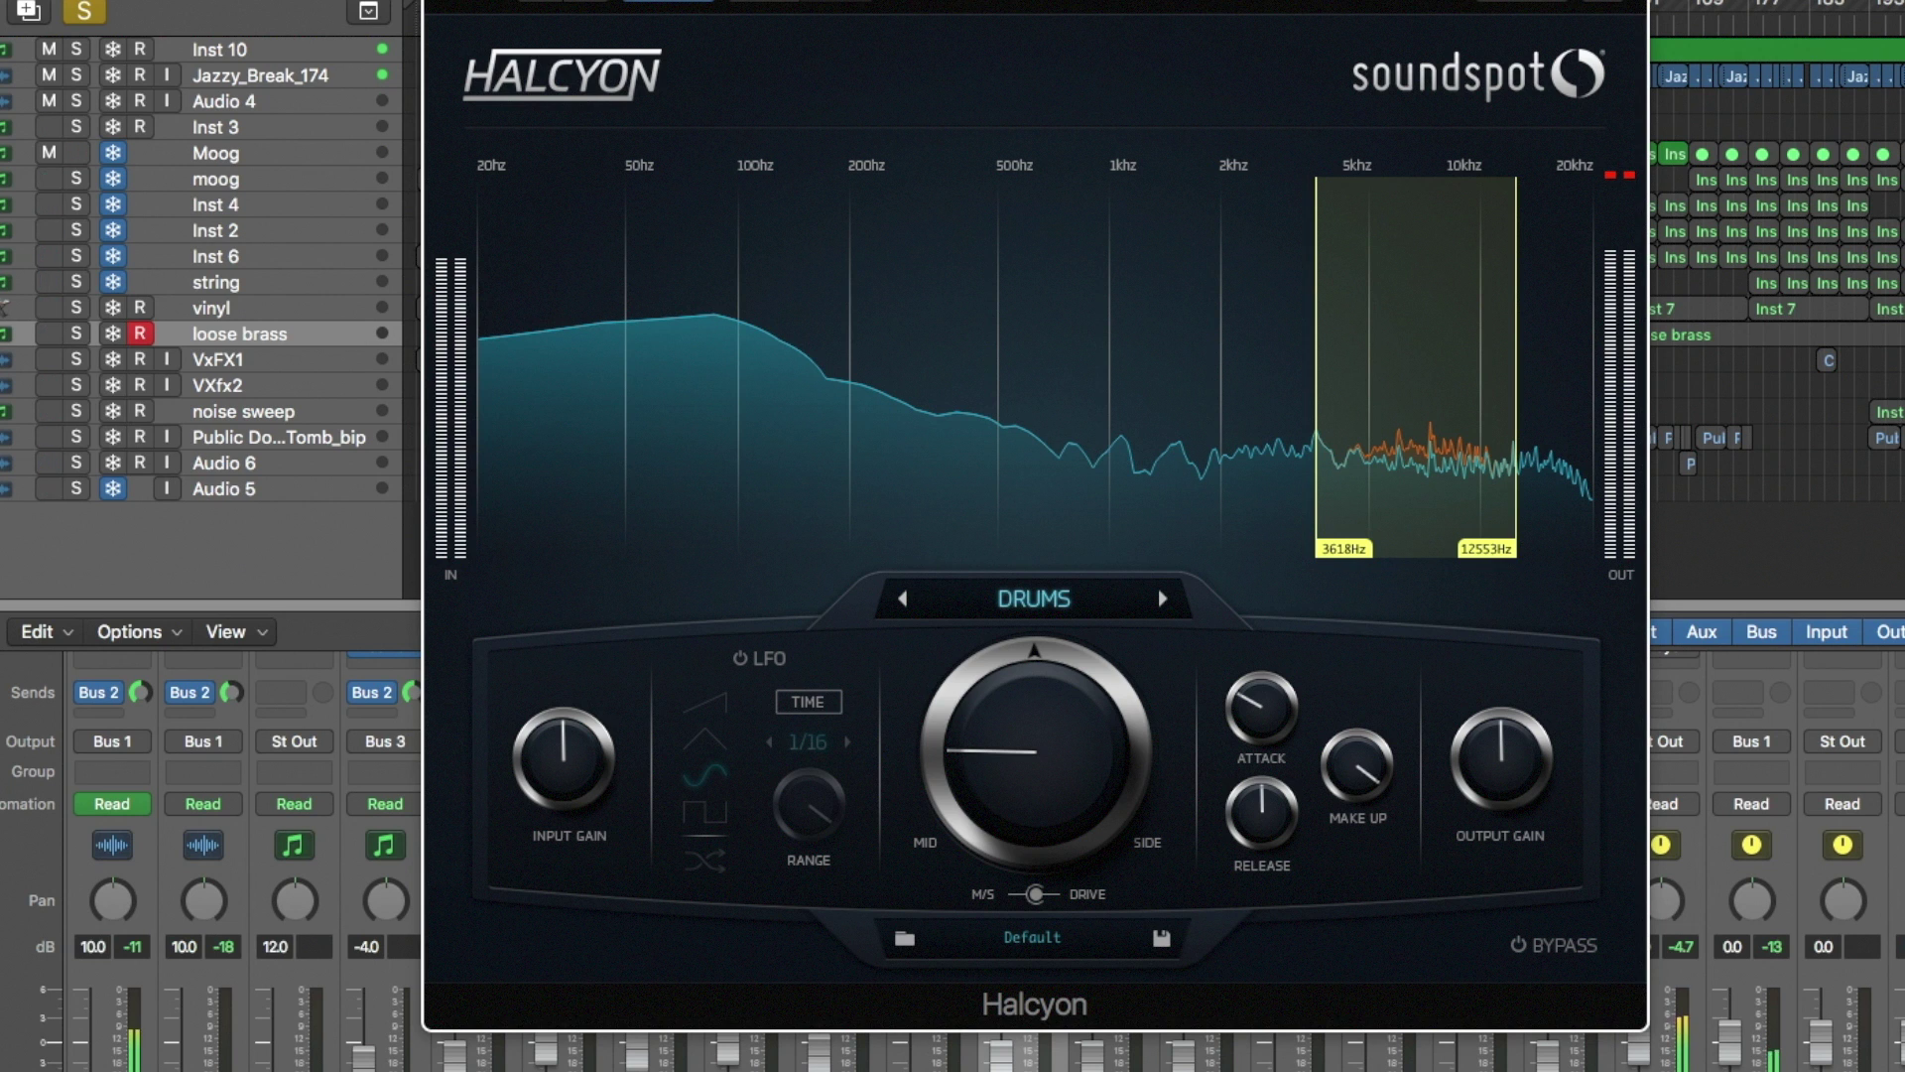
left_click(753, 661)
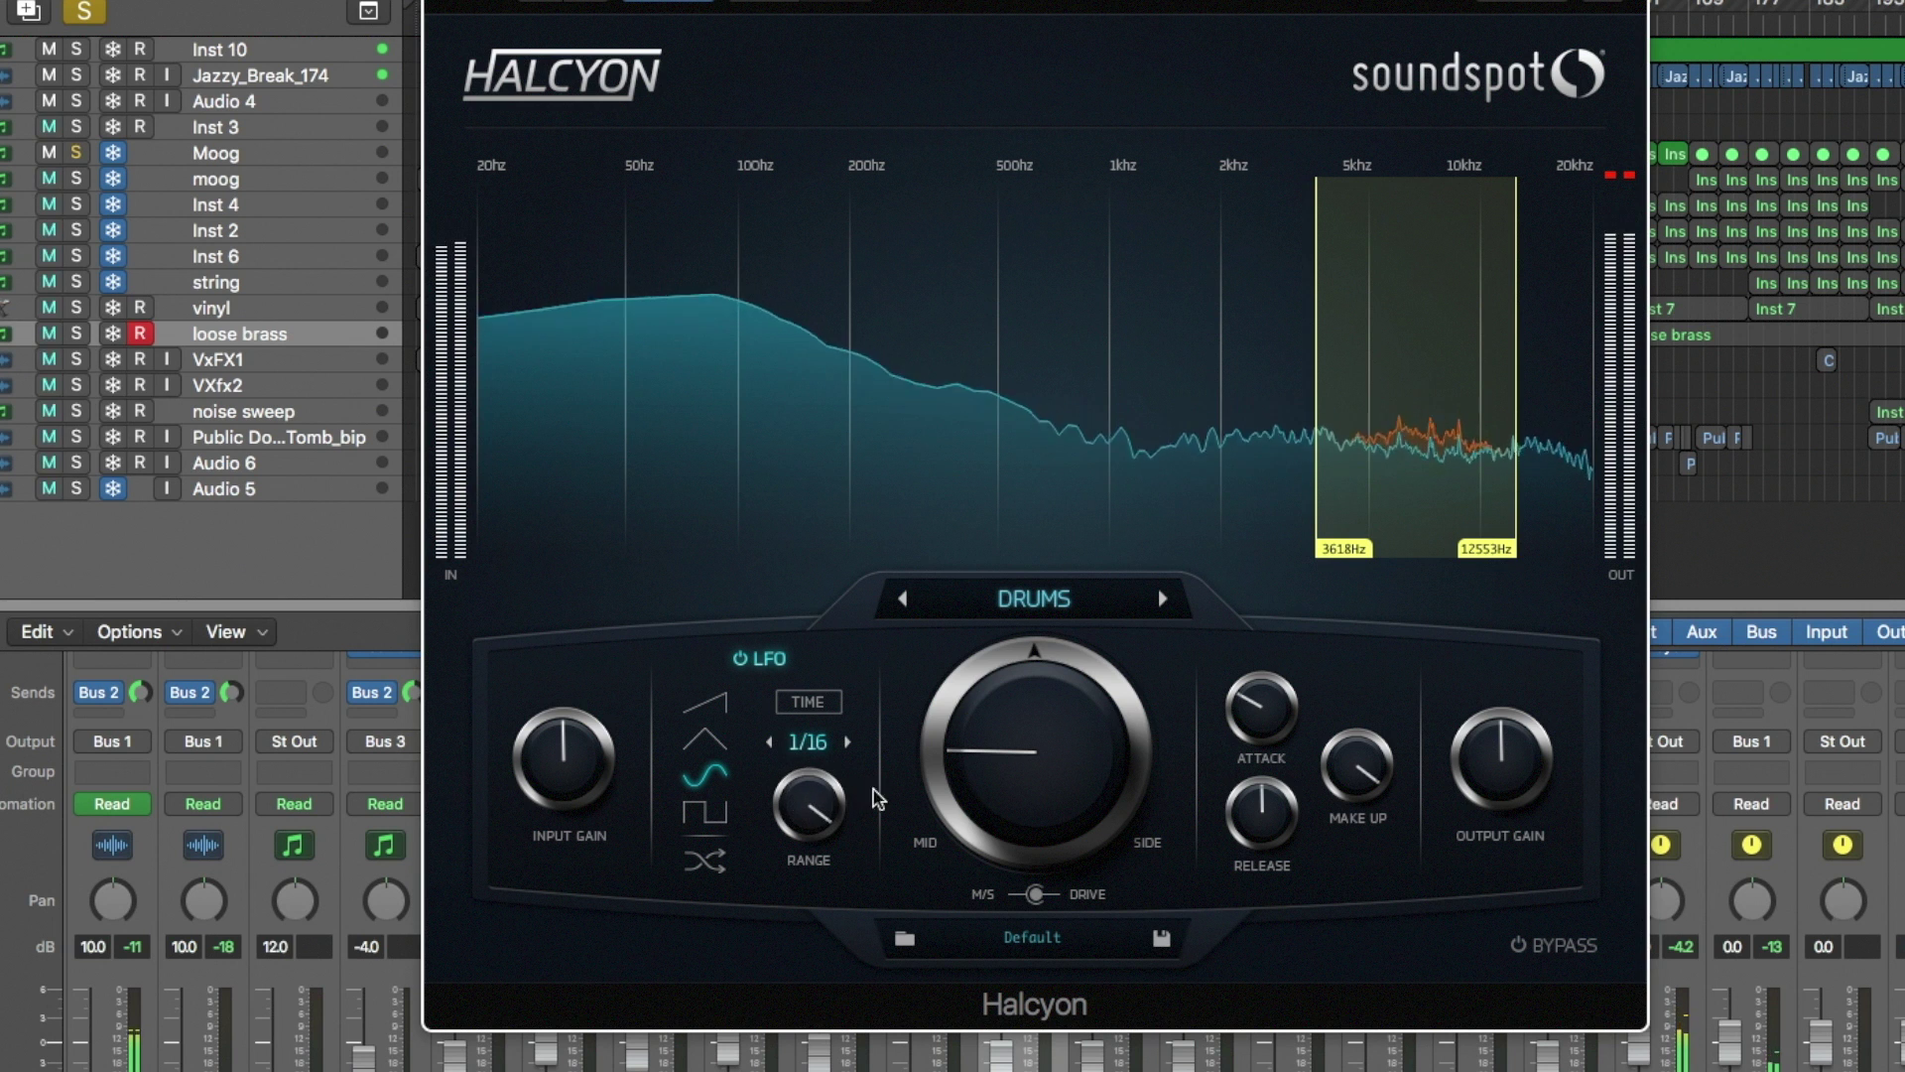
- Raise the inner drive knob slightly and set the LFO rate to 1/8 after trying 1/32
left_click_drag(1045, 777, 1038, 742)
left_click(771, 742)
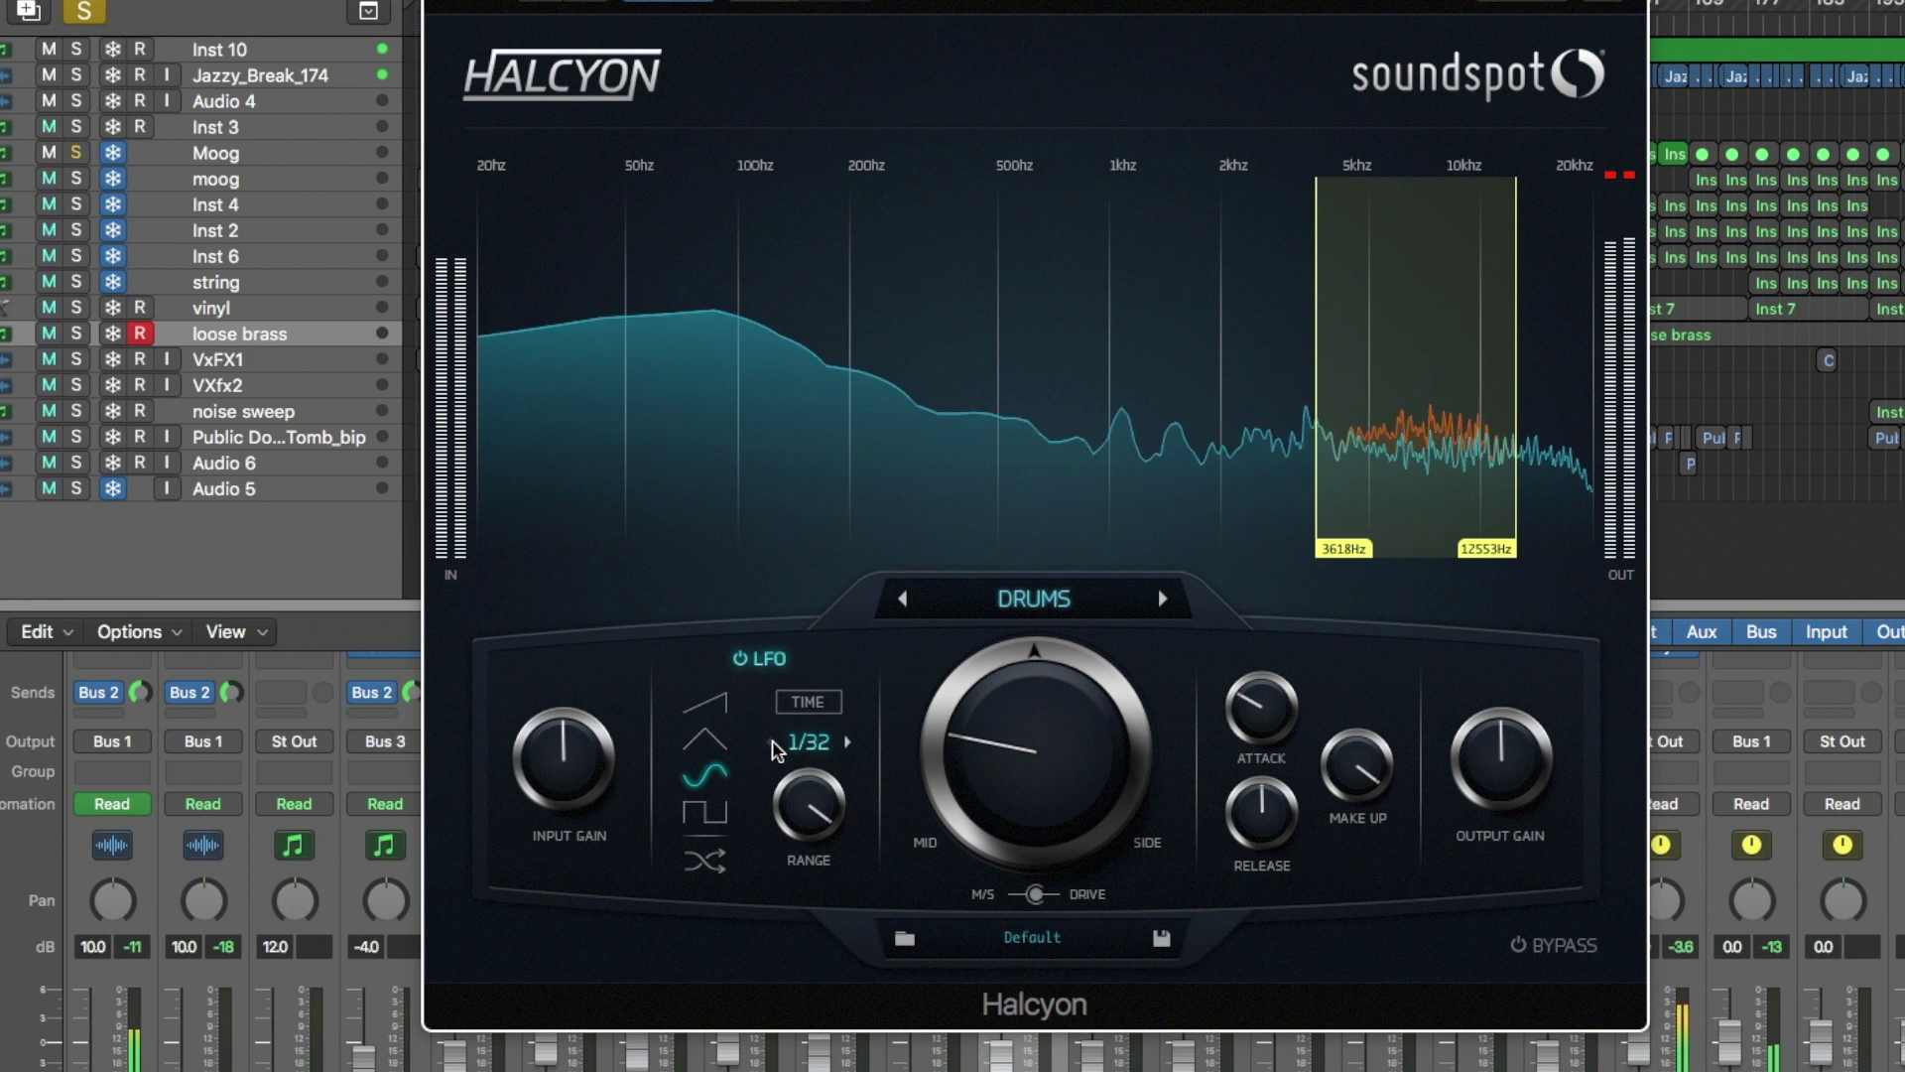
left_click(851, 746)
left_click(850, 746)
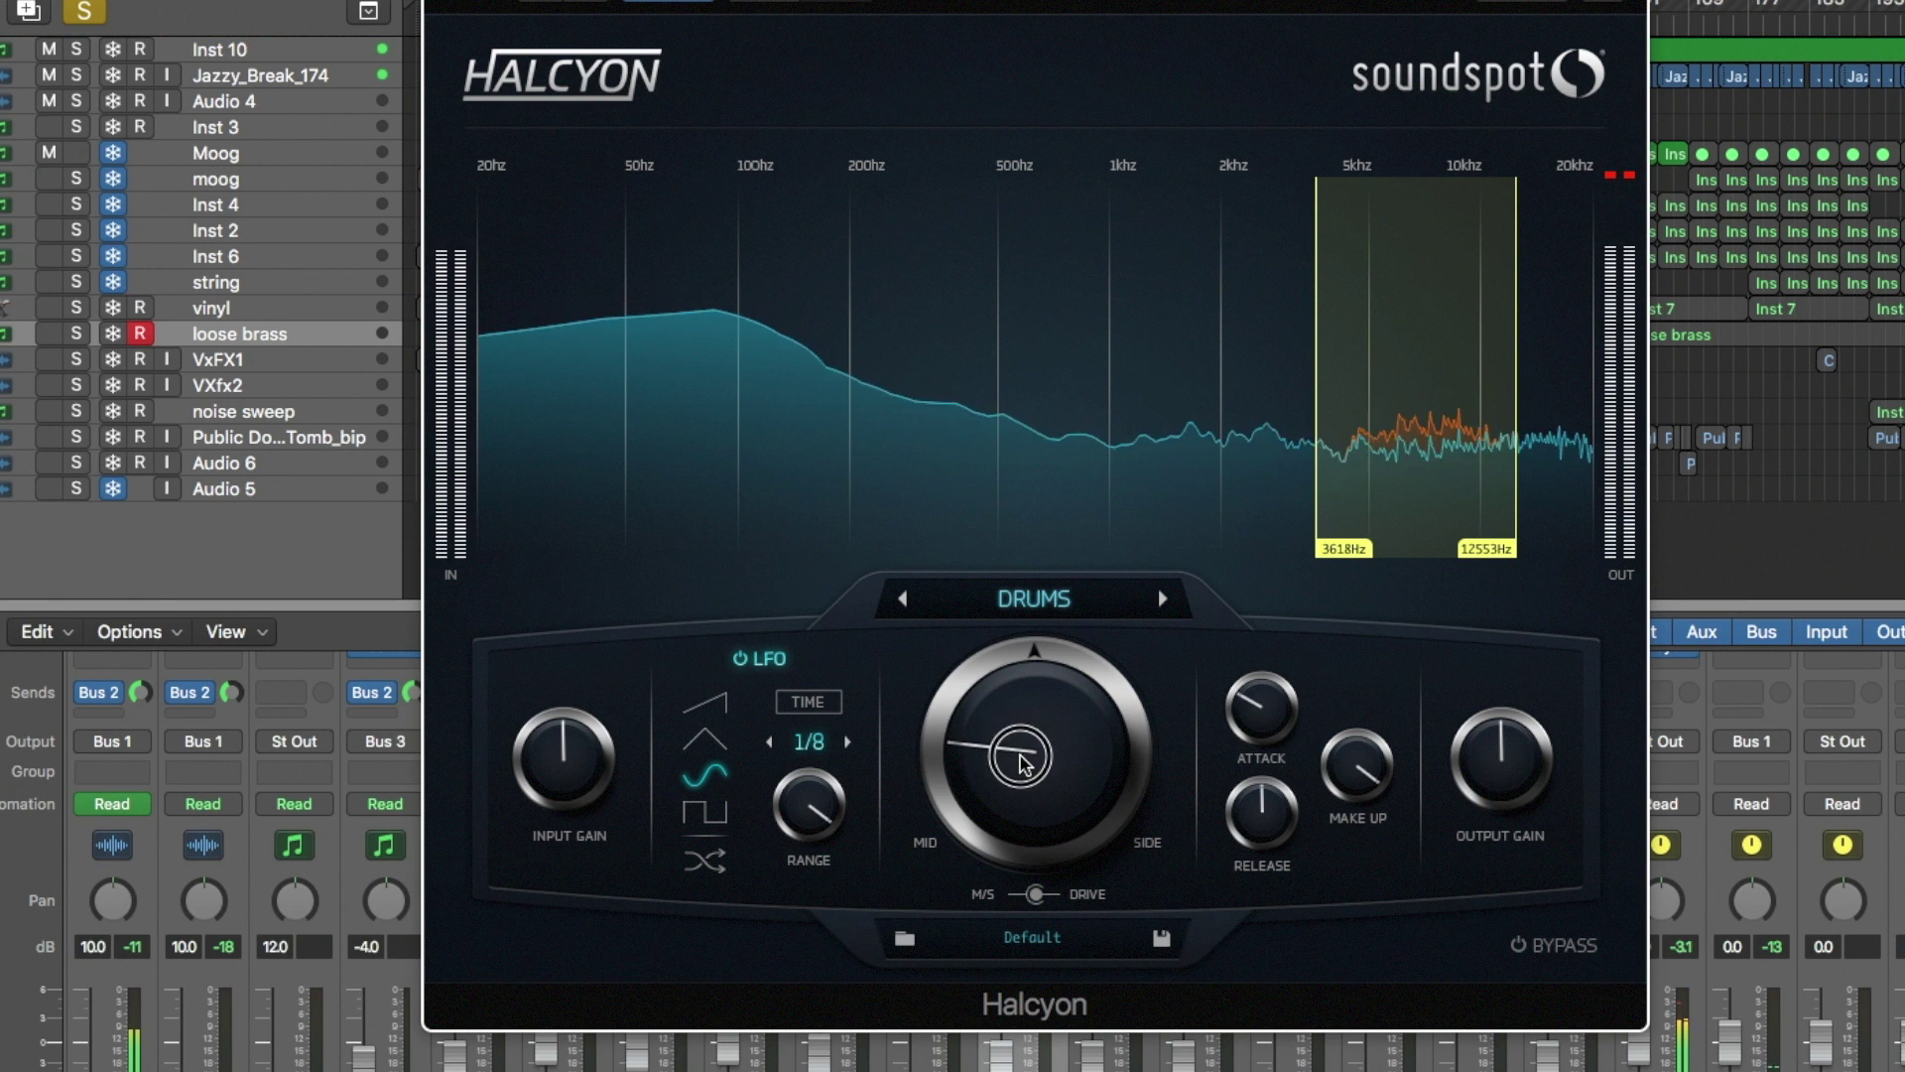
- Adjust the processed band to about 3.8 kHz–14983 Hz and stop playback
left_click_drag(1489, 549, 1523, 551)
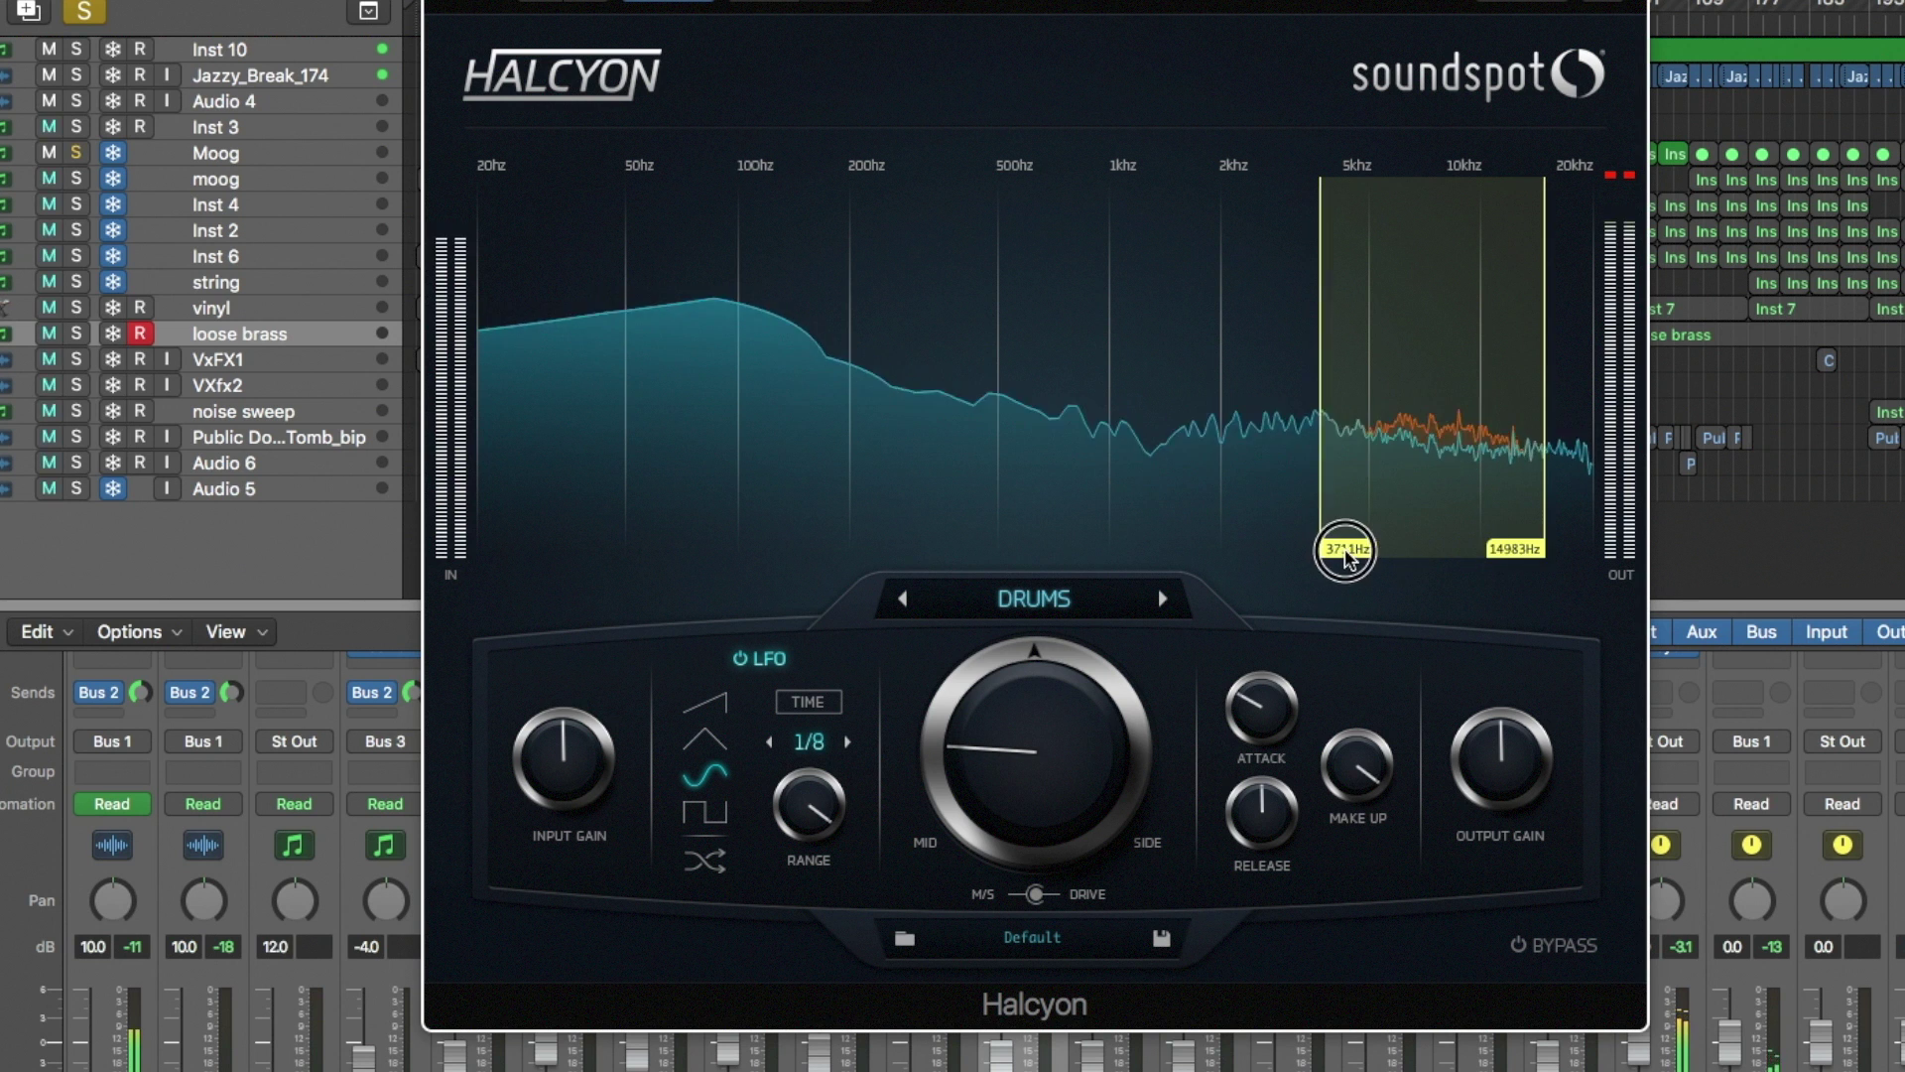
left_click_drag(1343, 551, 1365, 558)
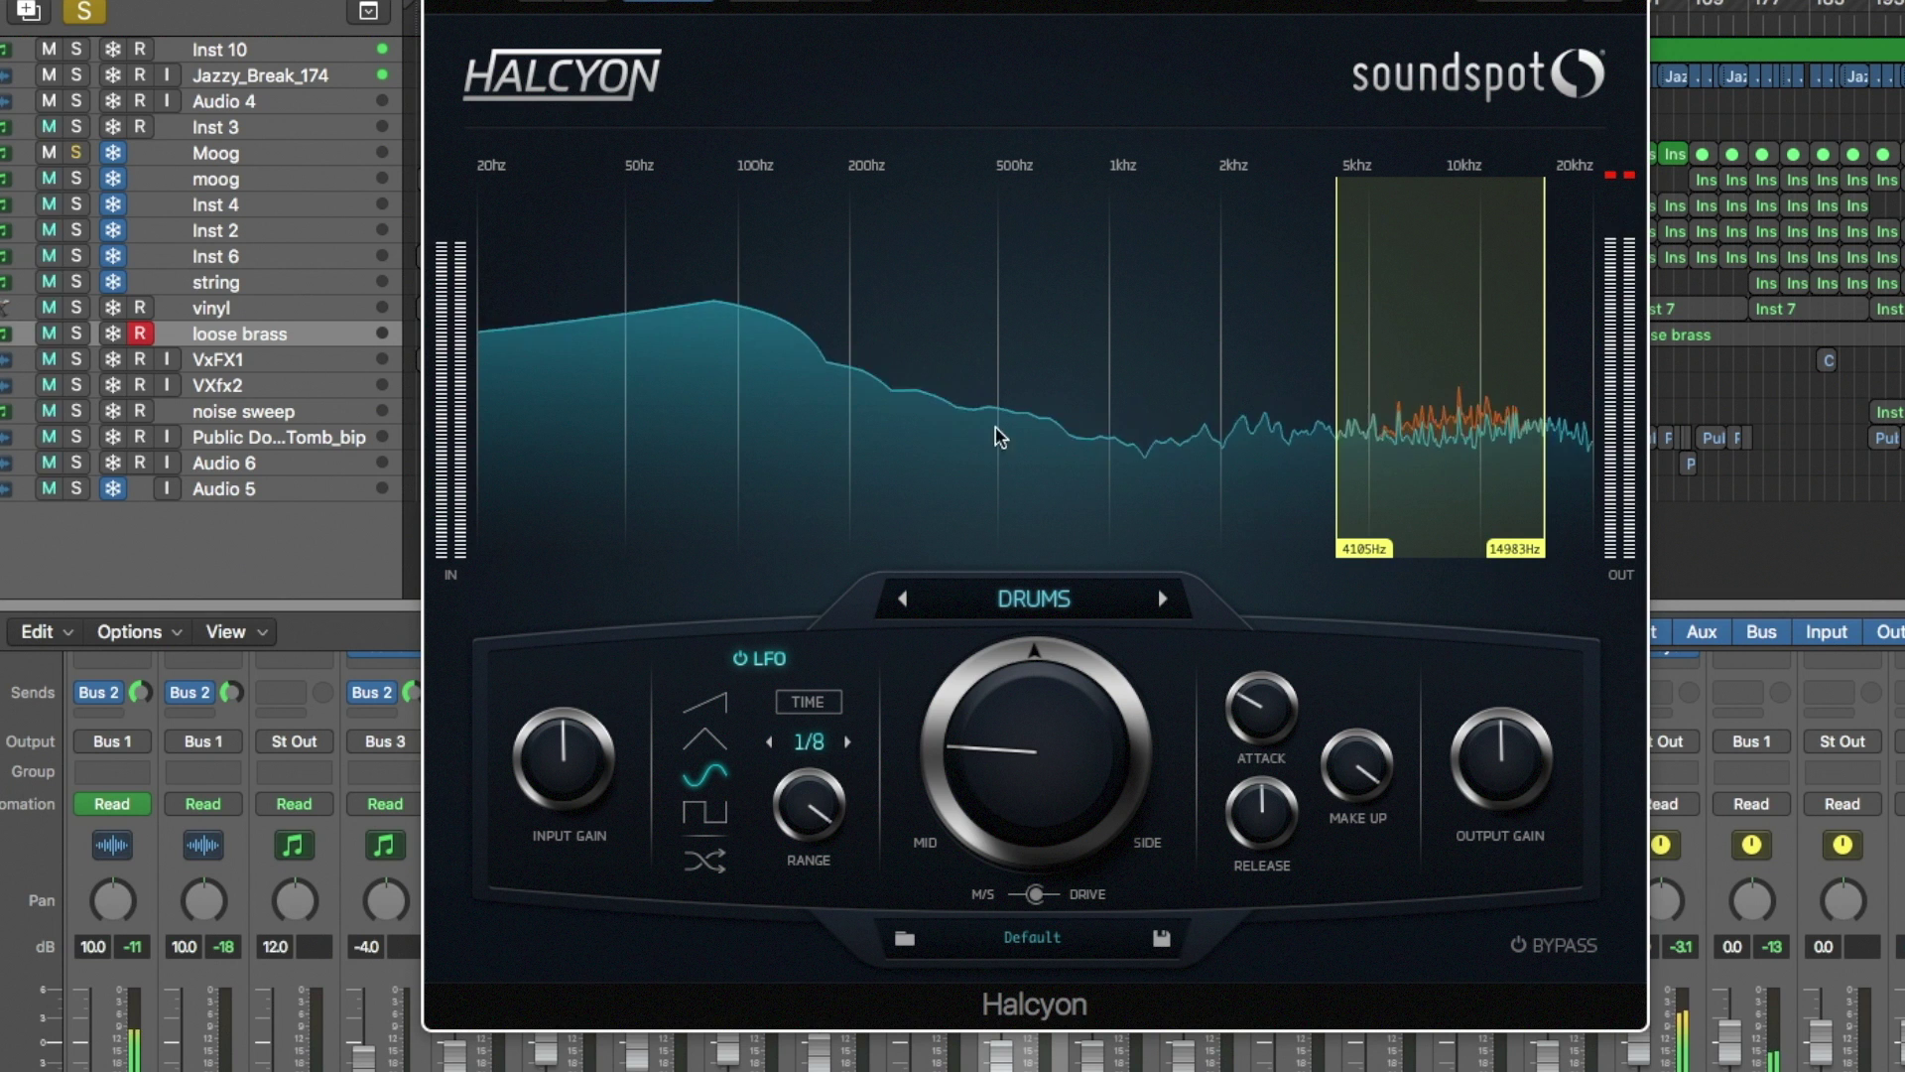
left_click_drag(1372, 536, 1357, 551)
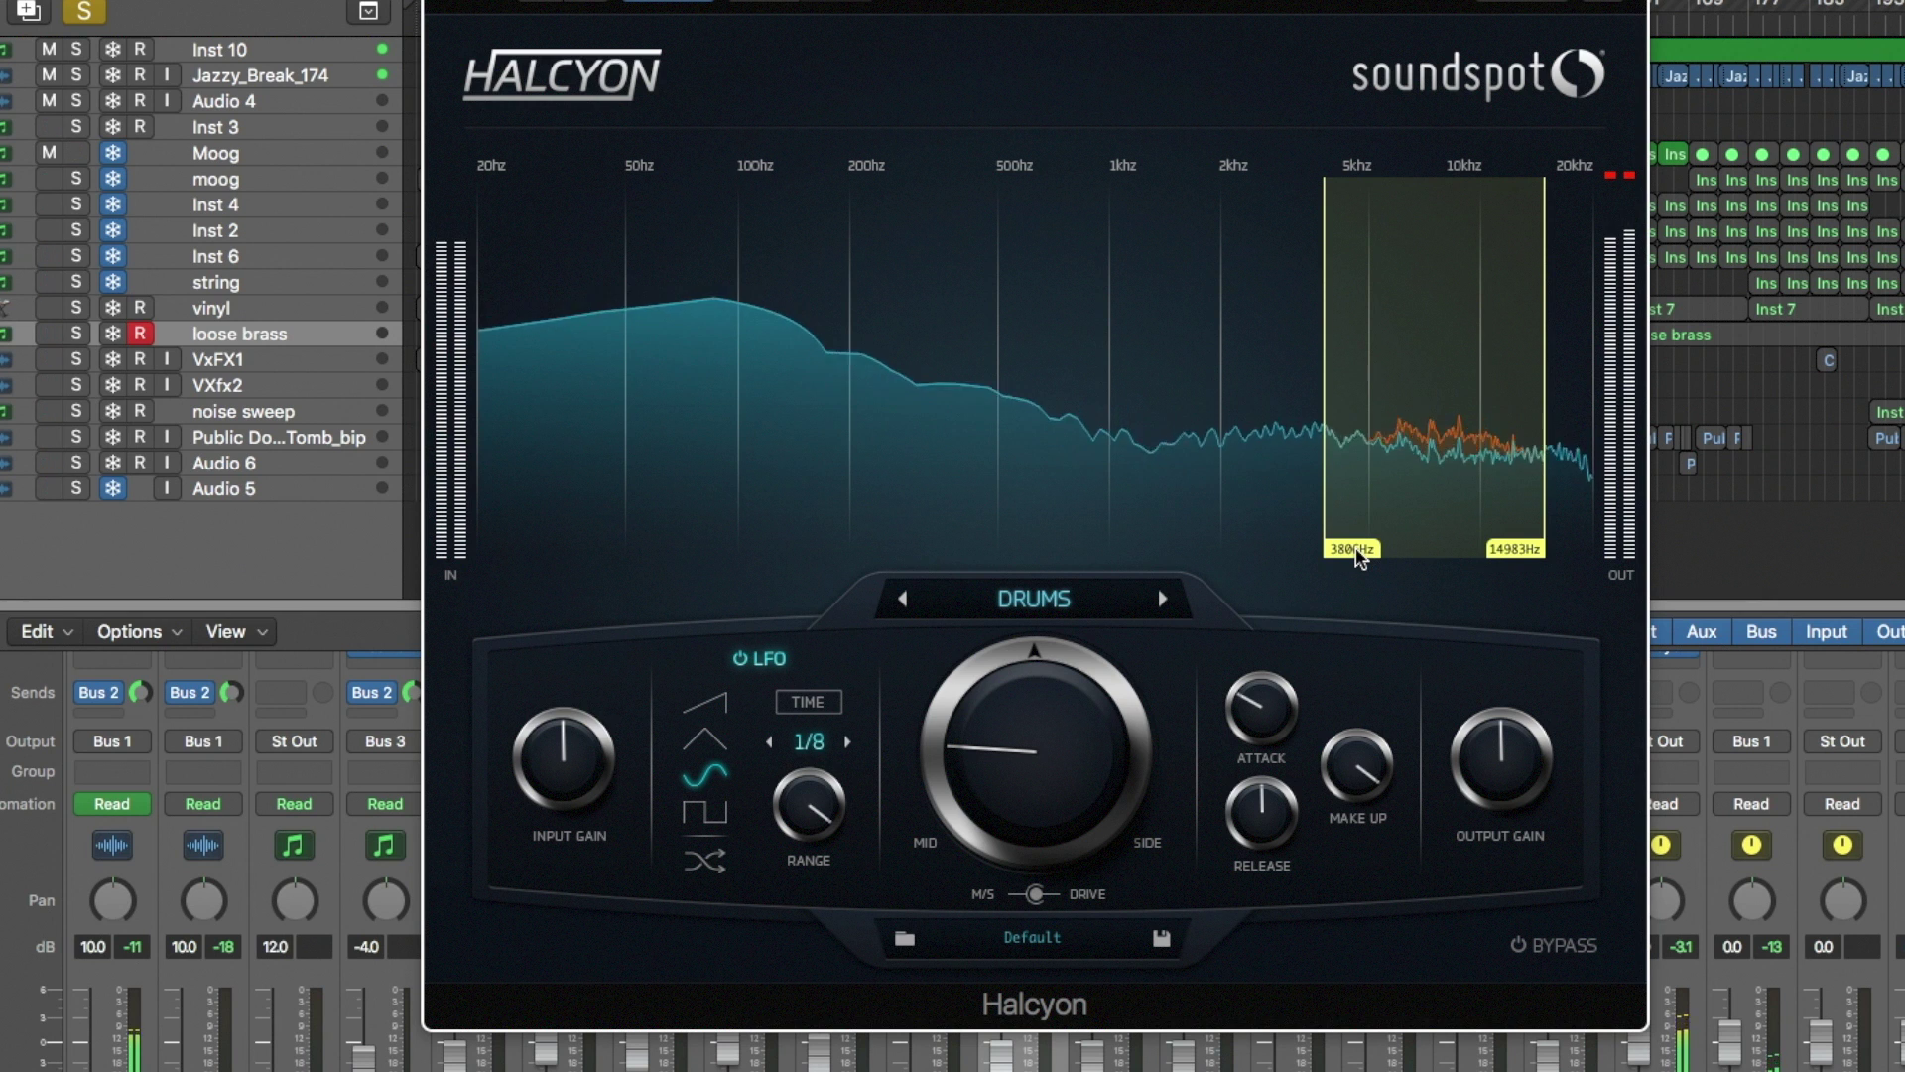
key("space")
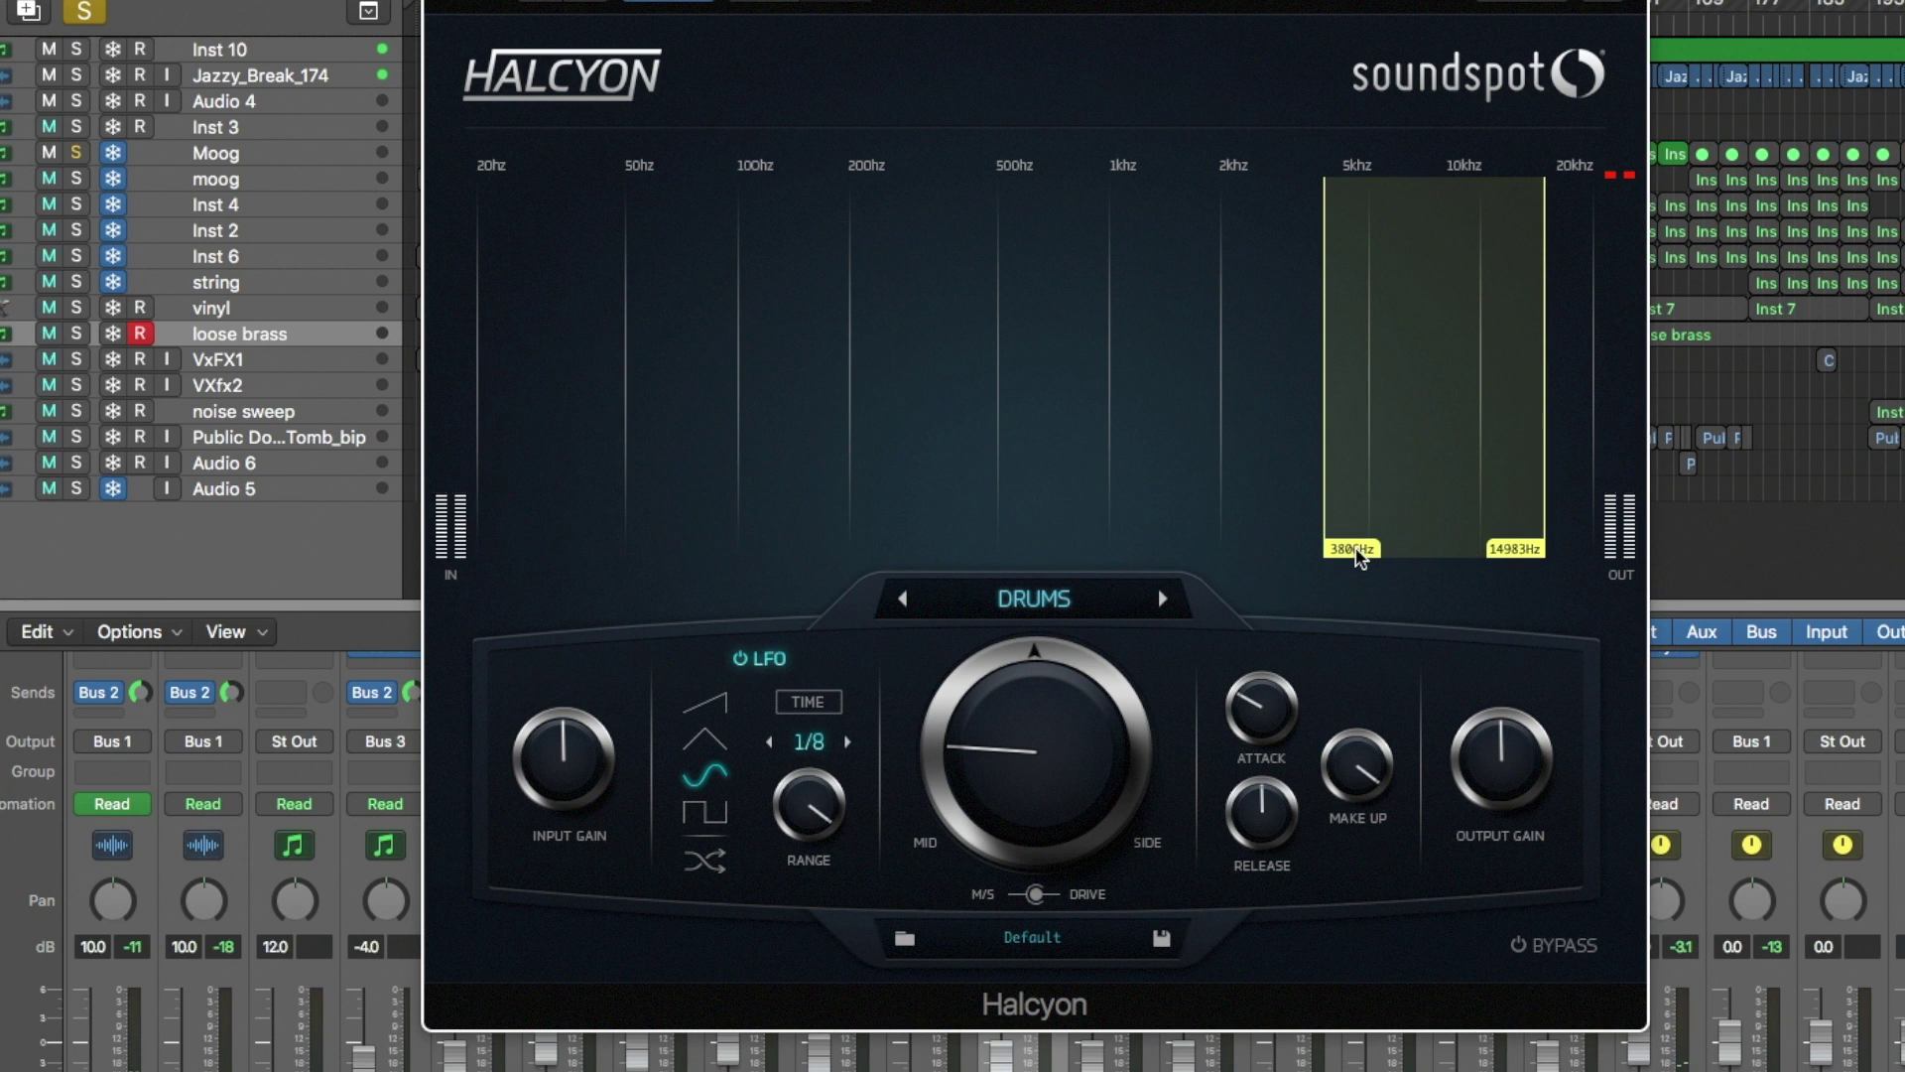